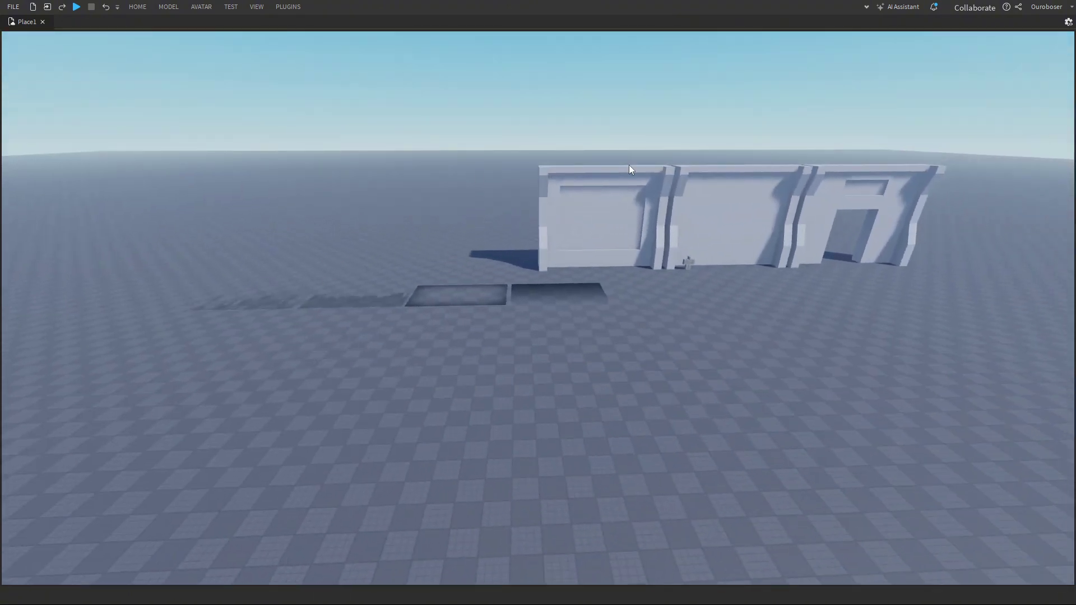
- Place the dark streak decal part on the middle wall and enlarge it across the wall's lower half
key("a")
key("e")
right_click_drag(300, 392, 300, 392)
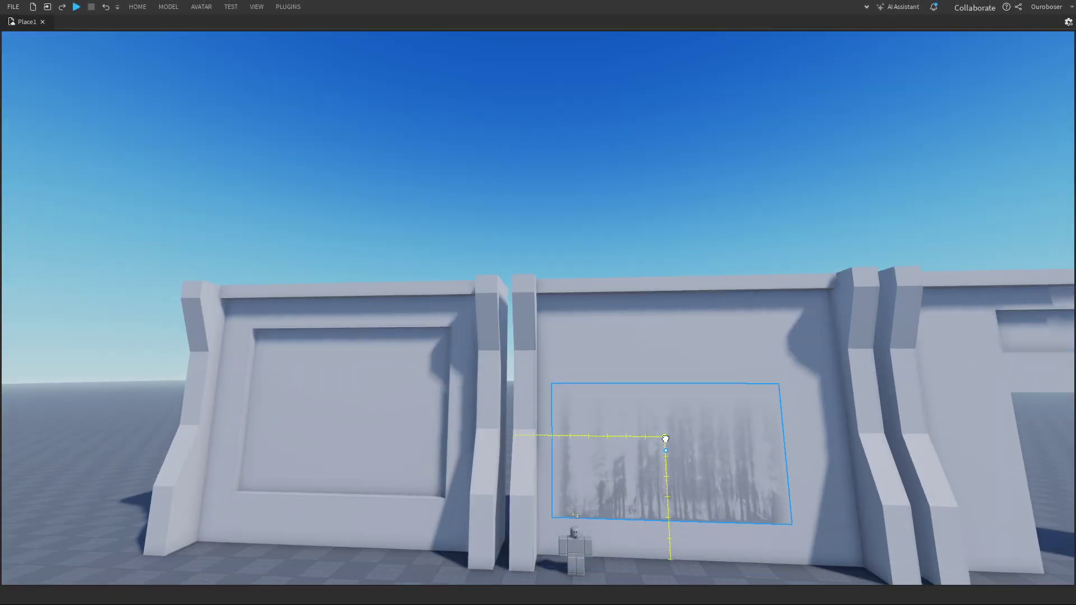
left_click_drag(665, 439, 685, 478)
left_click_drag(675, 401, 675, 346)
left_click(660, 186)
scroll(660, 186, "down", 4)
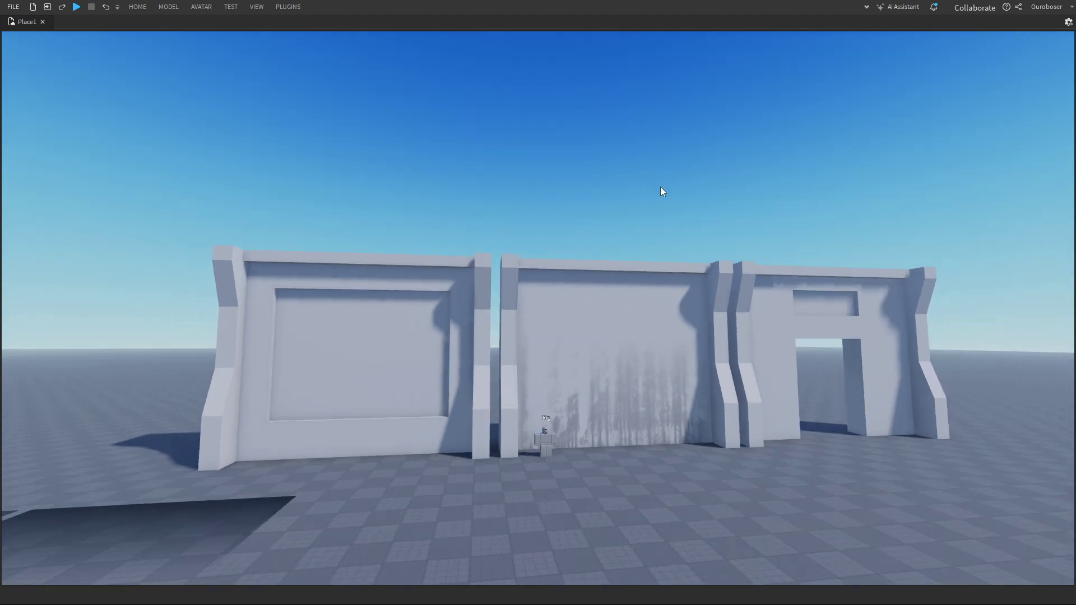
right_click_drag(660, 187, 662, 193)
left_click(574, 365)
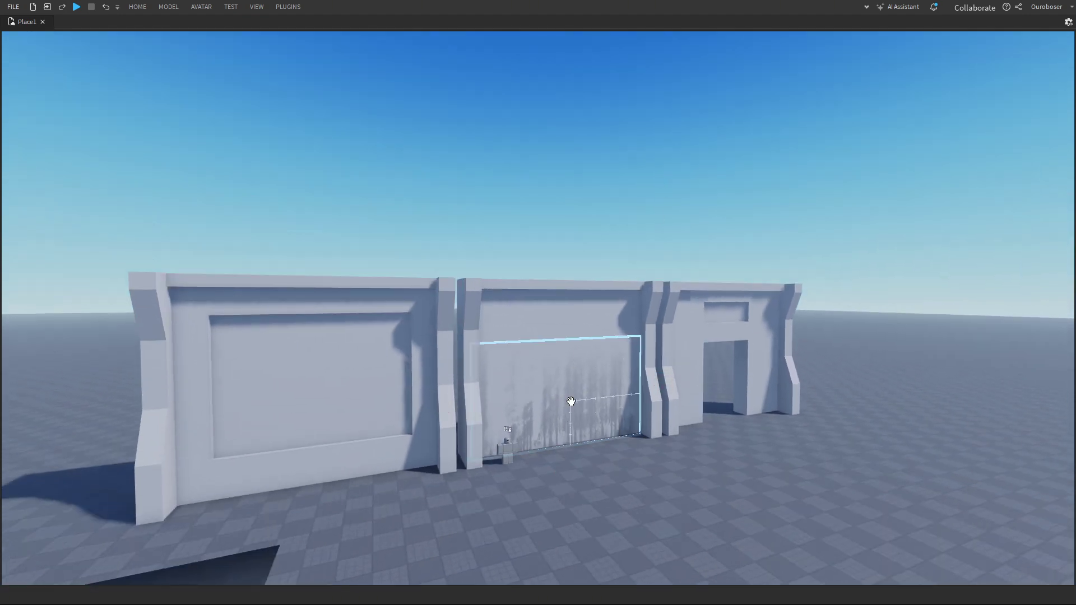
- Remove the streak decal part from the middle wall
left_click(671, 532)
key("s")
right_click_drag(671, 532, 660, 533)
key("w")
key("ctrl+z")
key("Delete")
- Duplicate the vignette part and fit the copy upright into the recessed panel of the leftmost wall
key("s")
key("w")
key("a")
left_click(428, 495)
key("ctrl+d")
key("d")
left_click_drag(428, 495, 589, 357)
key("ctrl+t")
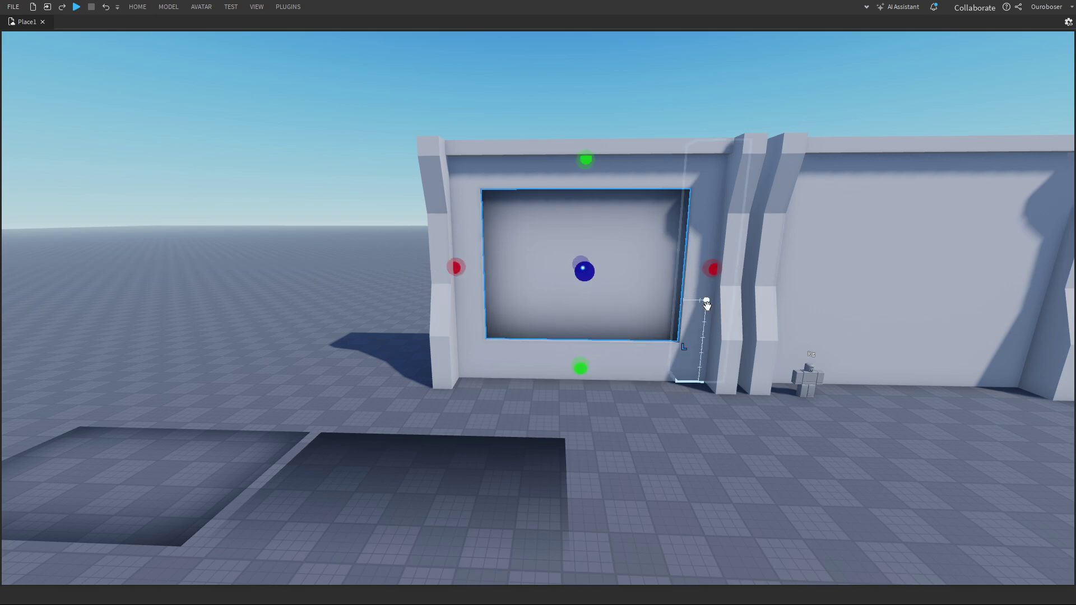
- Remove the vignette copy from the leftmost wall's recessed panel
left_click(775, 550)
key("s")
mouse_move(774, 548)
right_mouse_down()
mouse_move(785, 552)
mouse_move(773, 529)
right_mouse_up()
key("a")
key("ctrl+y")
key("d")
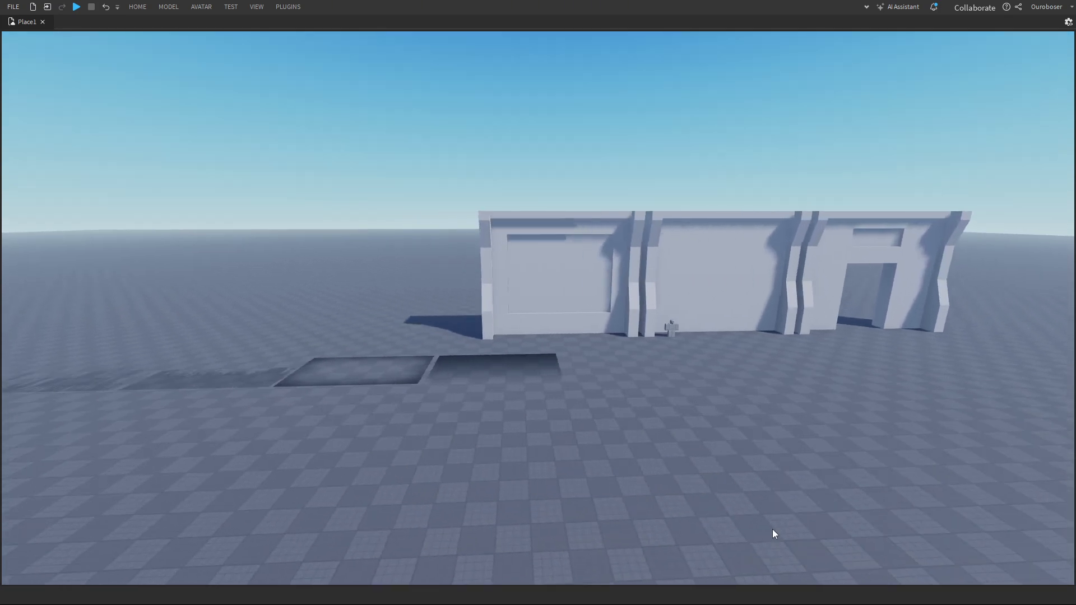
- Rotate the splatter grime part and the streak part on the floor by 180 degrees
key("a")
key("d")
key("w")
right_click_drag(516, 392, 541, 387)
key("a")
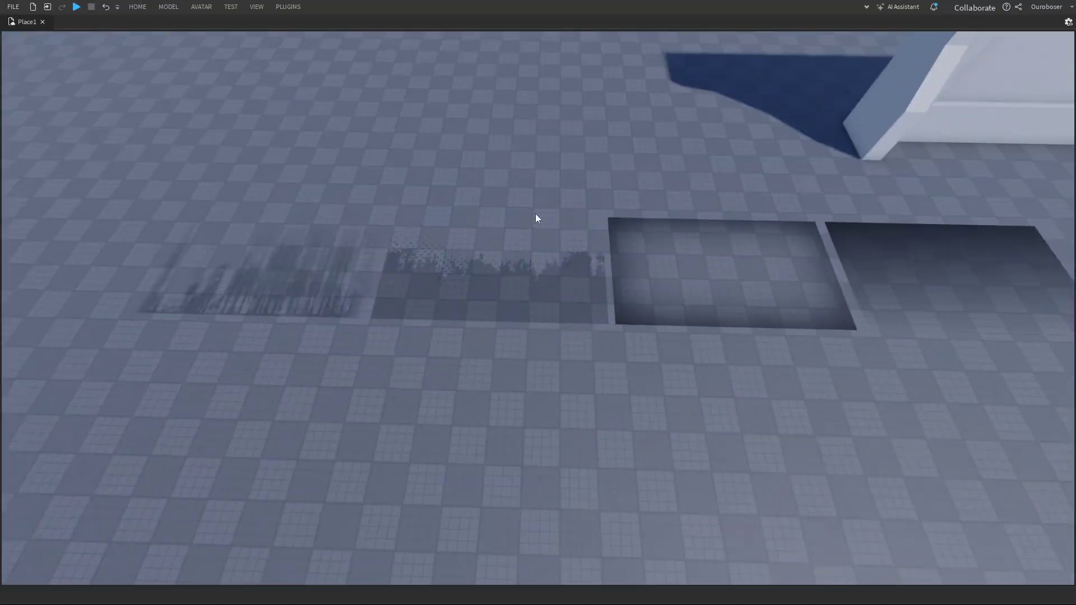
left_click(476, 283)
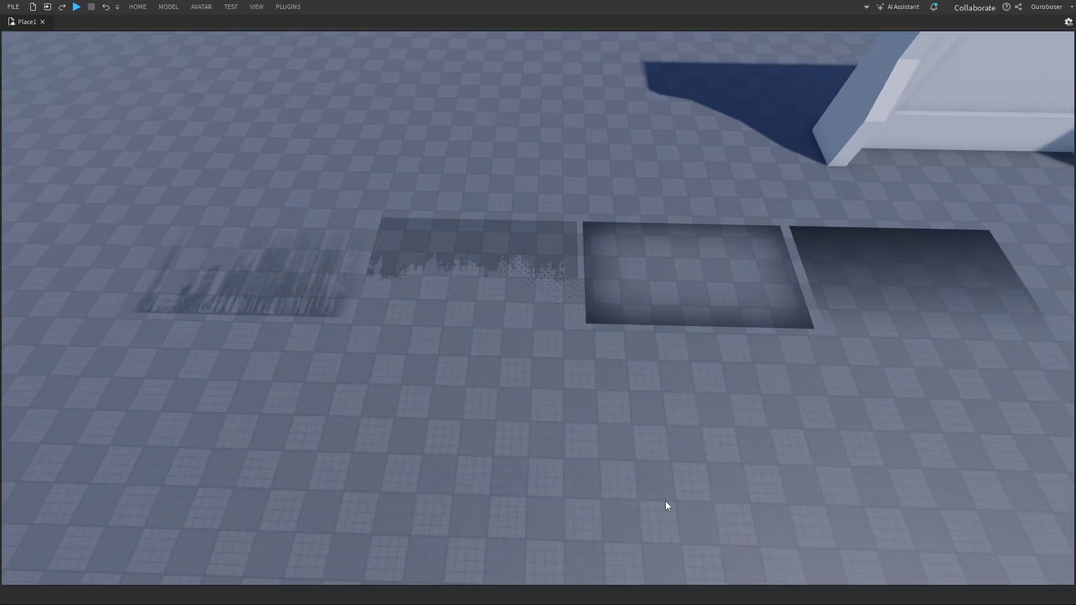
left_click(386, 283)
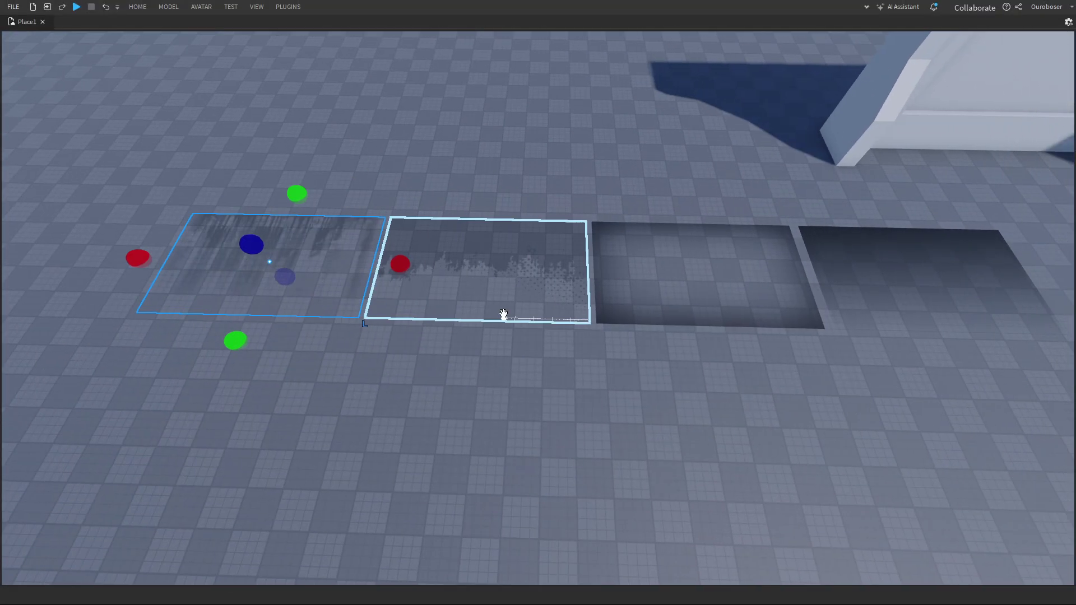
- Duplicate the splatter grime part in front of the leftmost wall and enlarge the copy to the wall's width
left_click(538, 274)
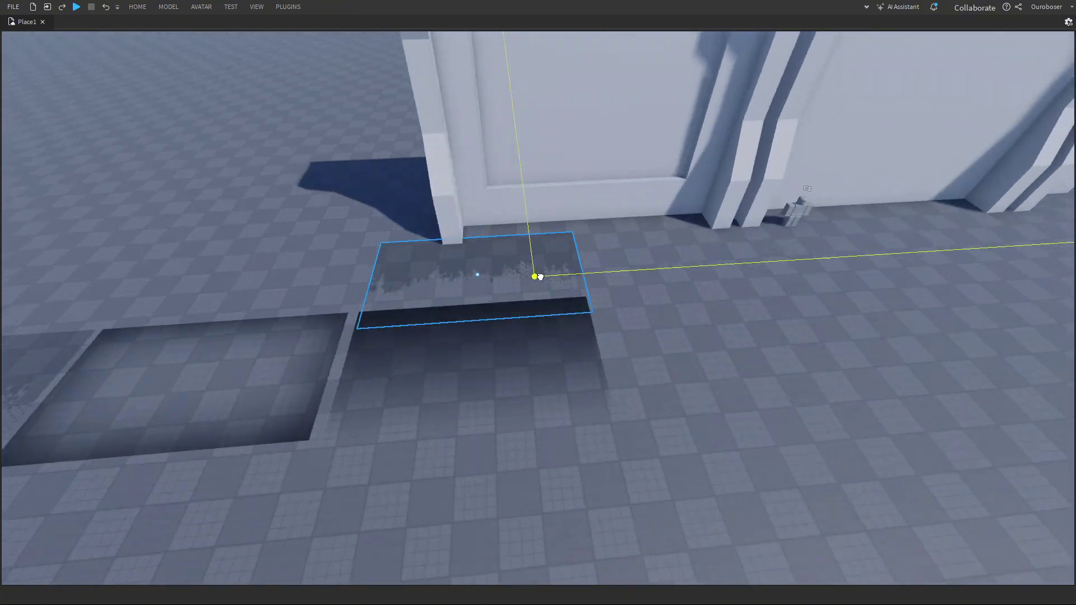
left_click_drag(541, 276, 587, 230)
key("ctrl+3")
left_click_drag(674, 221, 724, 215, "ctrl")
left_click_drag(521, 302, 524, 344)
left_click(660, 455)
left_click(657, 457)
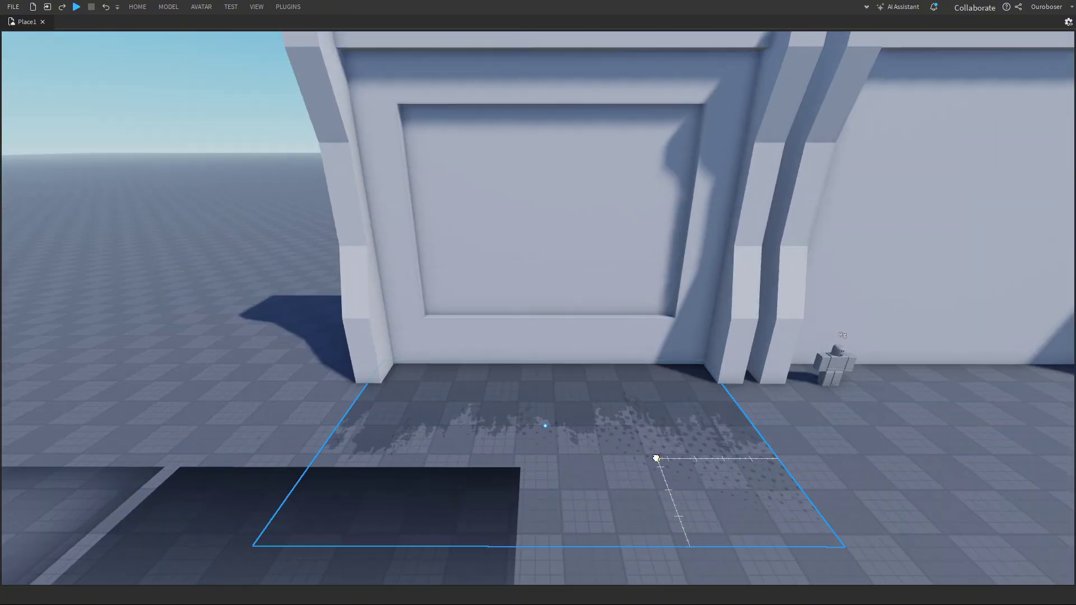
- Stand the enlarged grime part upright against the lower half of the middle wall and fit it between the pillars
left_click_drag(640, 458, 616, 247)
left_click(715, 469)
right_click_drag(715, 470, 715, 470)
left_click_drag(476, 377, 547, 374)
left_click(715, 453)
key("s")
key("w")
key("d")
right_click_drag(687, 460, 688, 460)
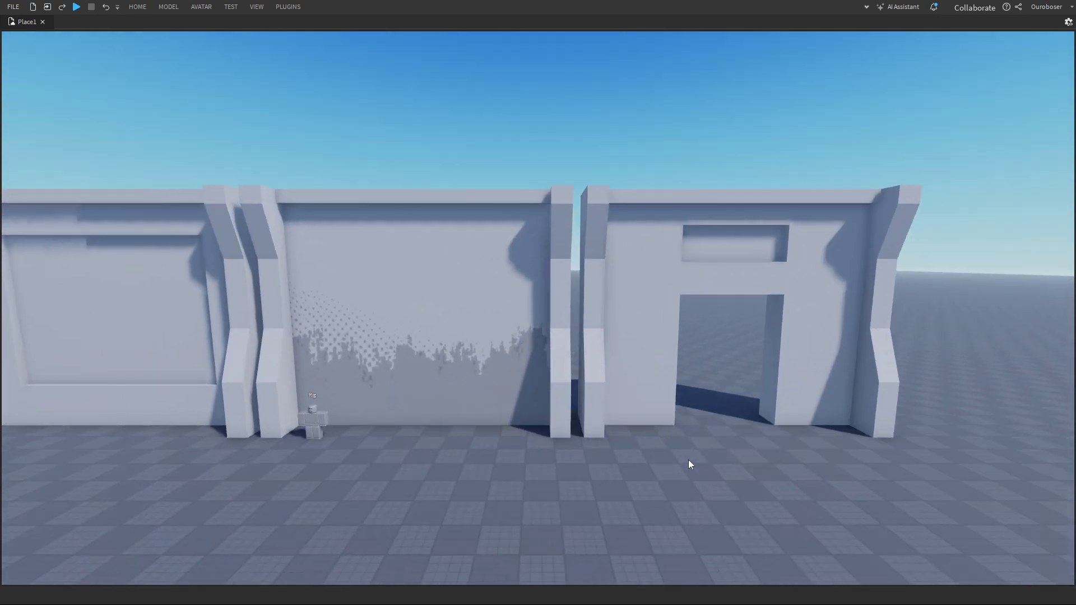
- Move the upright grime part off the middle wall to the open floor behind the row of decal parts
key("a")
left_click_drag(618, 418, 504, 489)
key("a")
right_click_drag(506, 492, 506, 492)
key("s")
key("d")
- Duplicate the gradient part on the floor and rotate the copy upright with its dark edge at the top
left_click(653, 453)
left_click(648, 447)
key("ctrl+d")
key("ctrl+r")
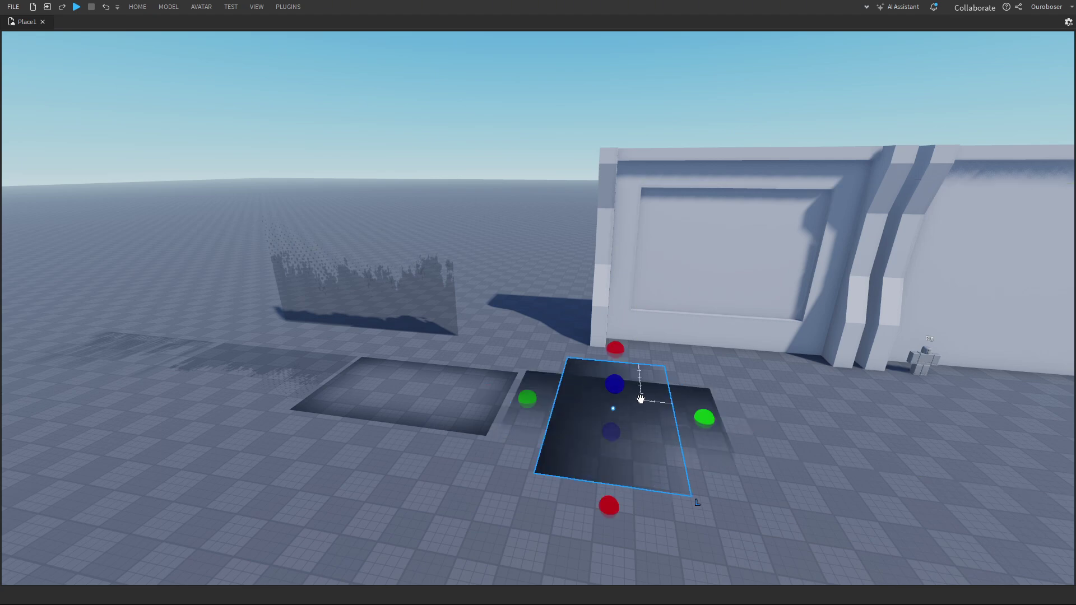
key("ctrl+r")
key("ctrl+t")
key("ctrl+t")
key("ctrl+r")
key("ctrl+r")
key("ctrl+r")
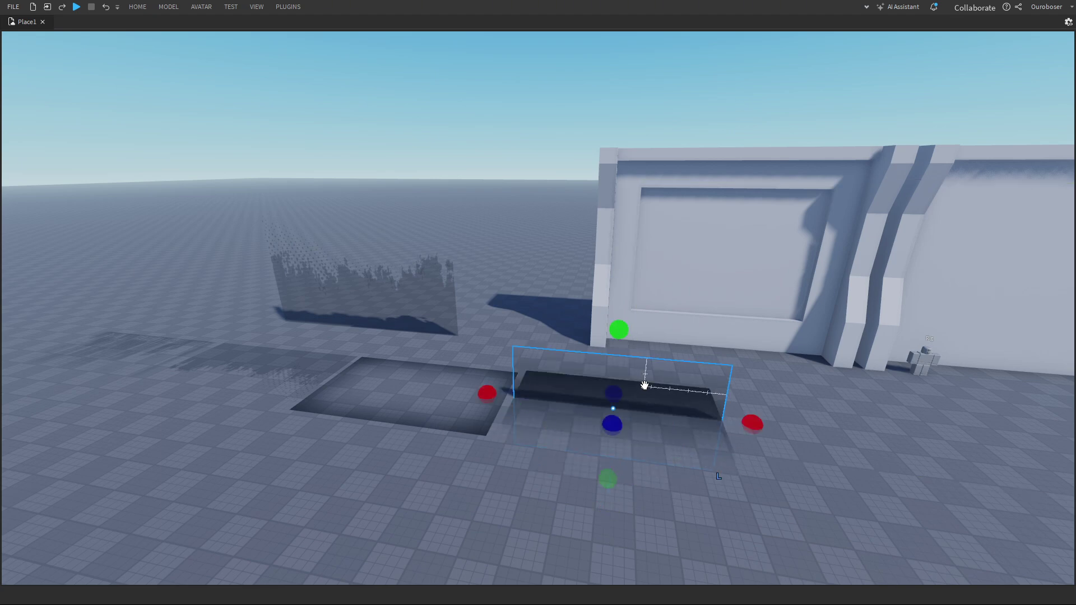
- Place the upright gradient copy on the middle wall, directly under the top ledge between the pillars
left_click_drag(643, 384, 648, 377)
right_click_drag(649, 378, 648, 377)
key("d")
left_click_drag(648, 377, 691, 320)
key("ctrl+t")
key("ctrl+t")
left_click(674, 238)
key("a")
right_click_drag(674, 237, 674, 238)
key("q")
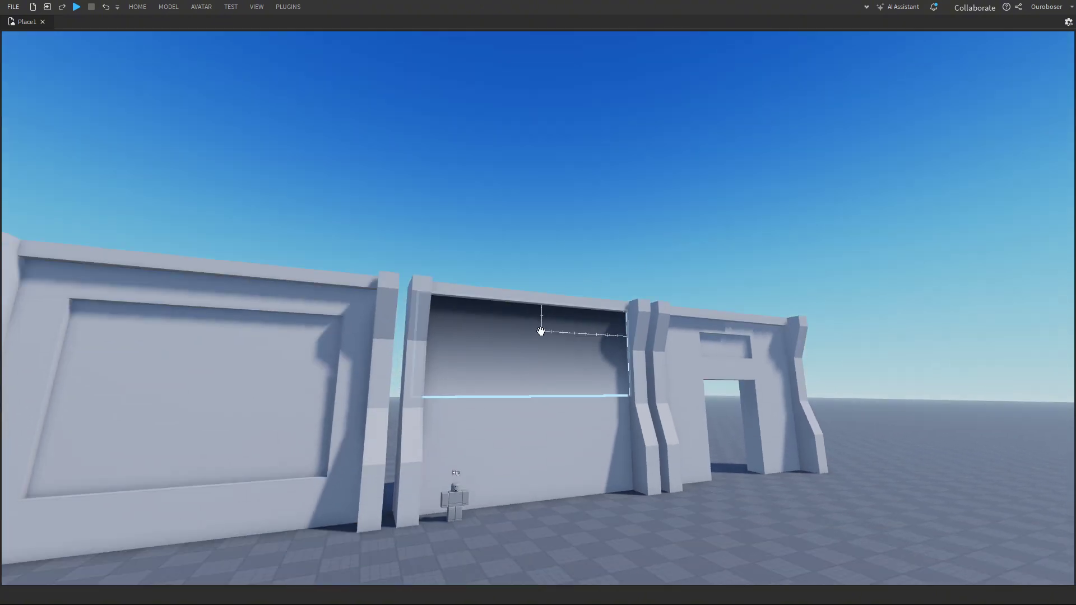
- Stretch the gradient part down until it covers nearly the full height of the middle wall
left_click_drag(537, 418, 536, 499)
left_click(640, 106)
right_click_drag(632, 137, 632, 138)
left_click(529, 263)
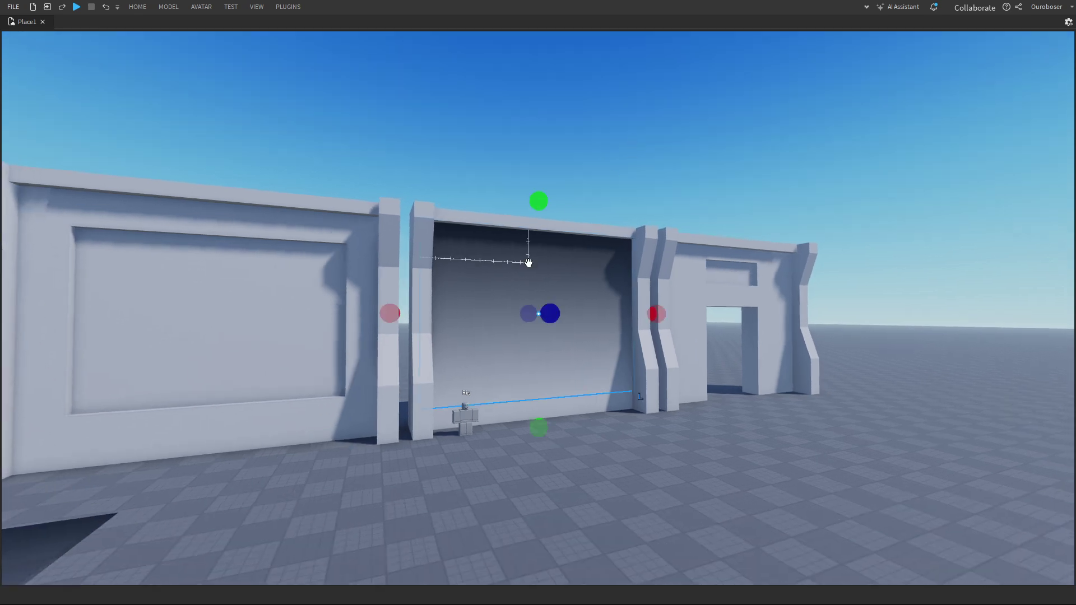
- Show the object properties and set the wall's Gradient decal transparency to 0.55
left_click(257, 6)
left_click(50, 31)
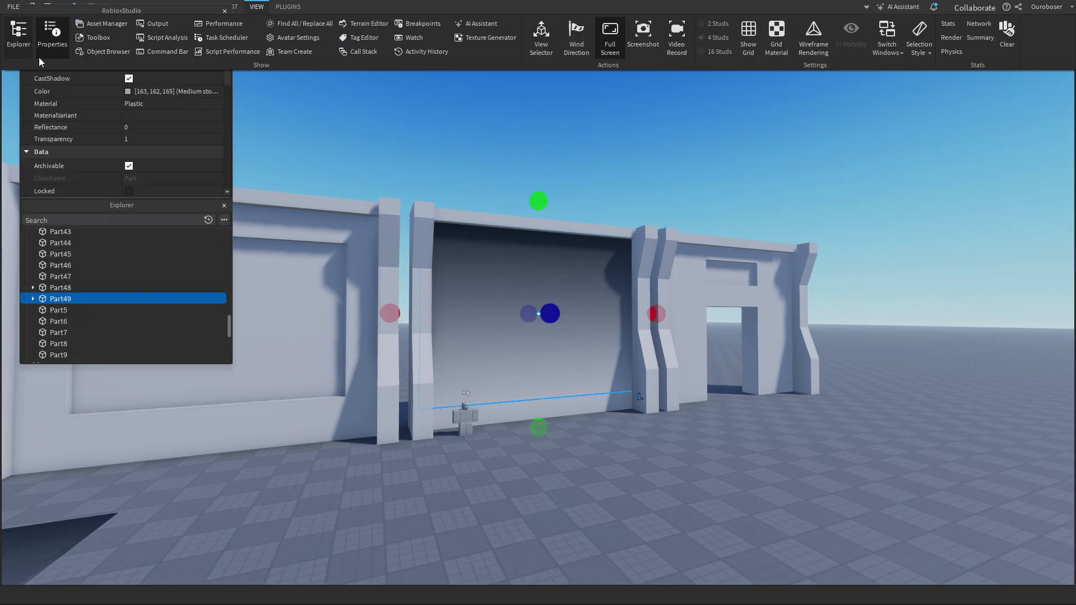
left_click(33, 299)
left_click(43, 308)
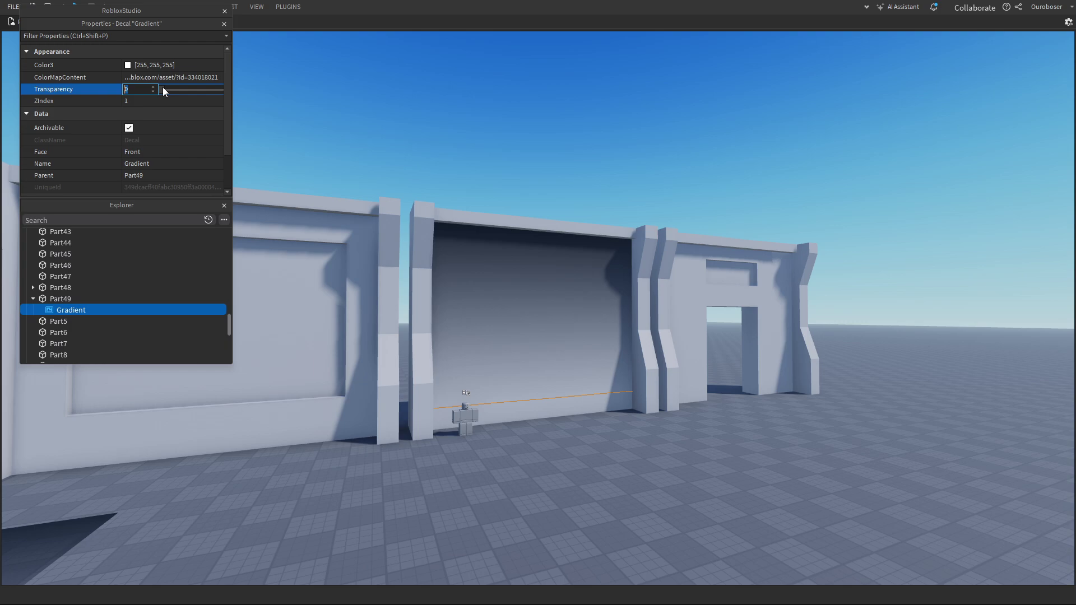
left_click_drag(162, 89, 194, 92)
left_click(543, 83)
- Examine the softened gradient shading on the middle wall from several angles and distances
key("d")
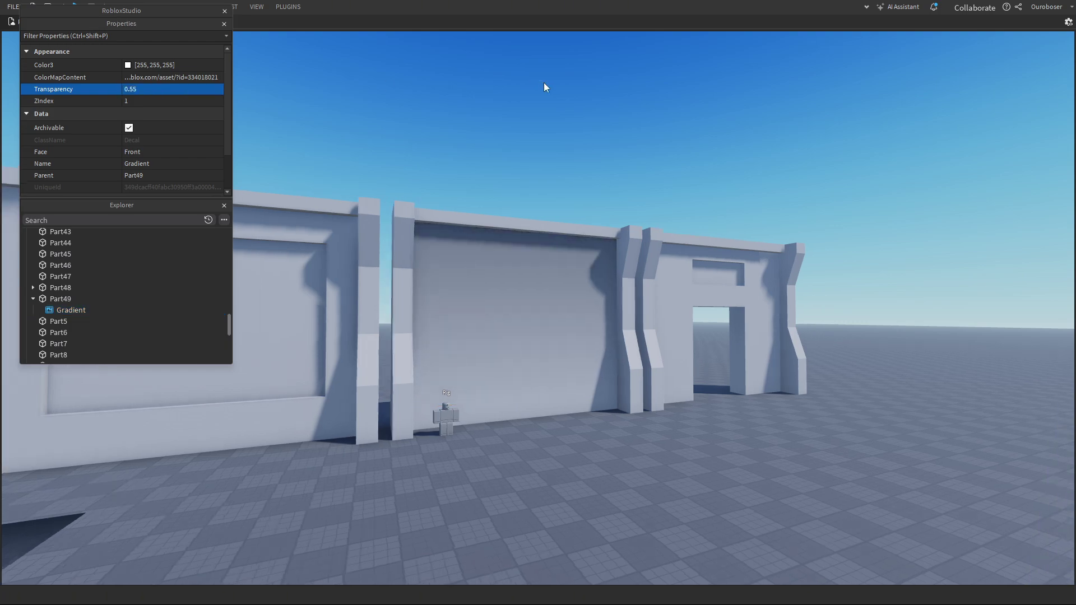
key("d")
right_click_drag(543, 82, 543, 83)
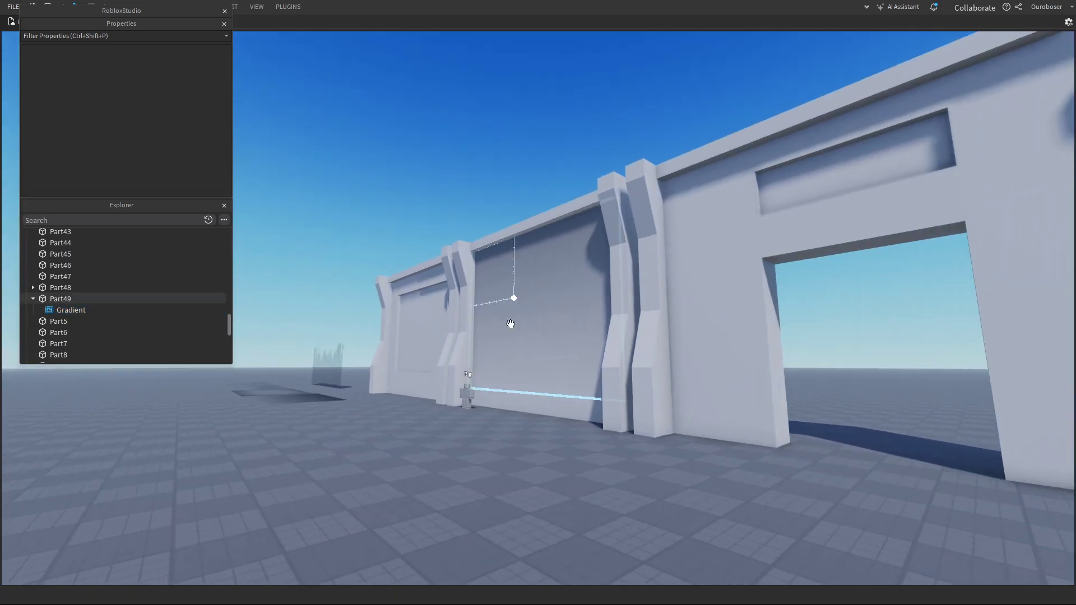
key("w")
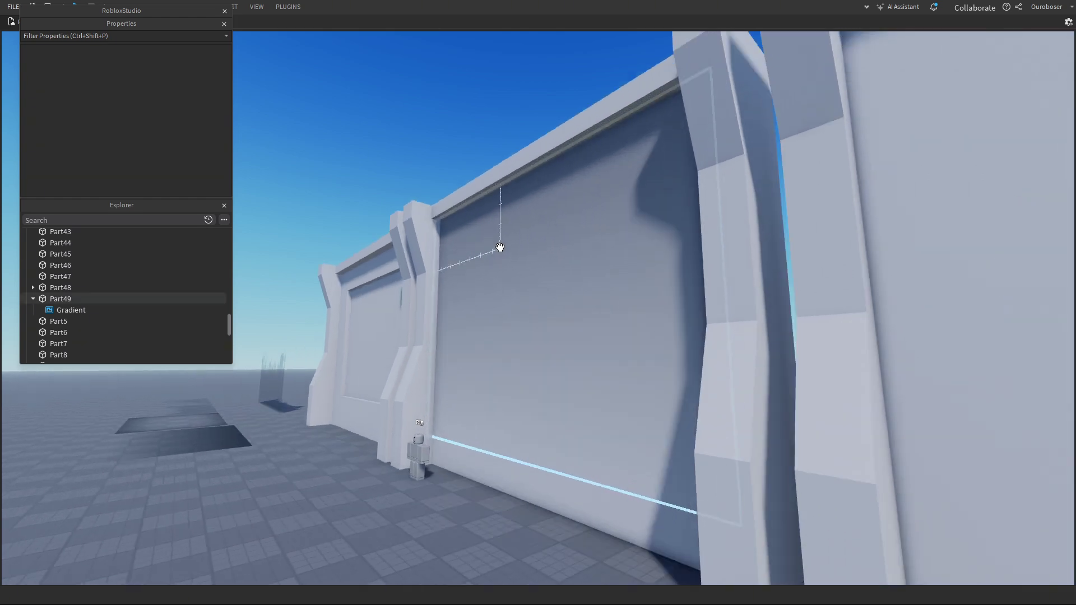
key("s")
key("w")
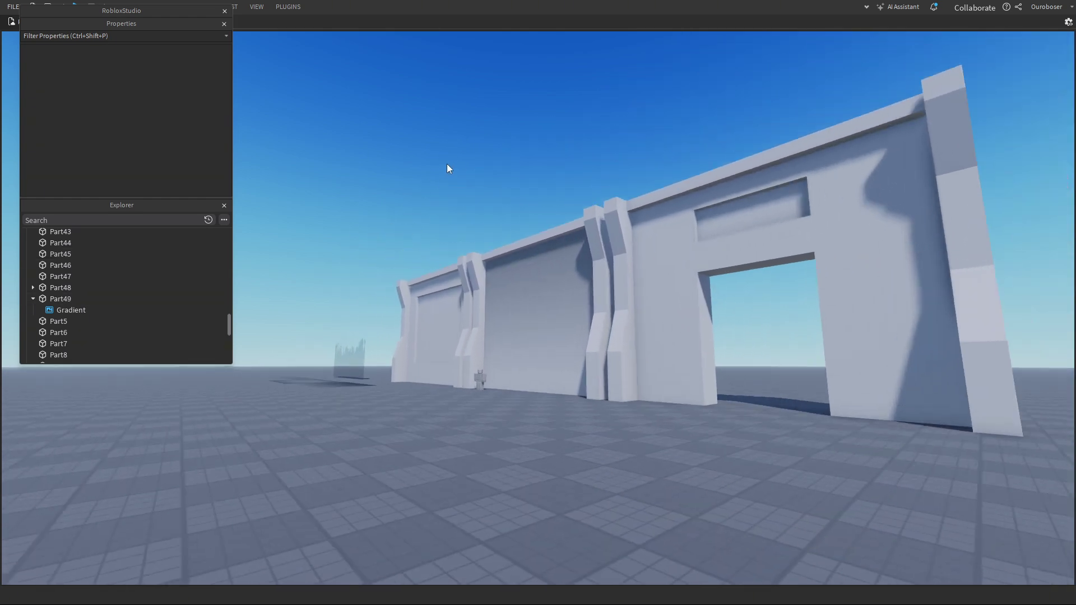
key("e")
key("a")
right_click_drag(442, 159, 443, 159)
key("q")
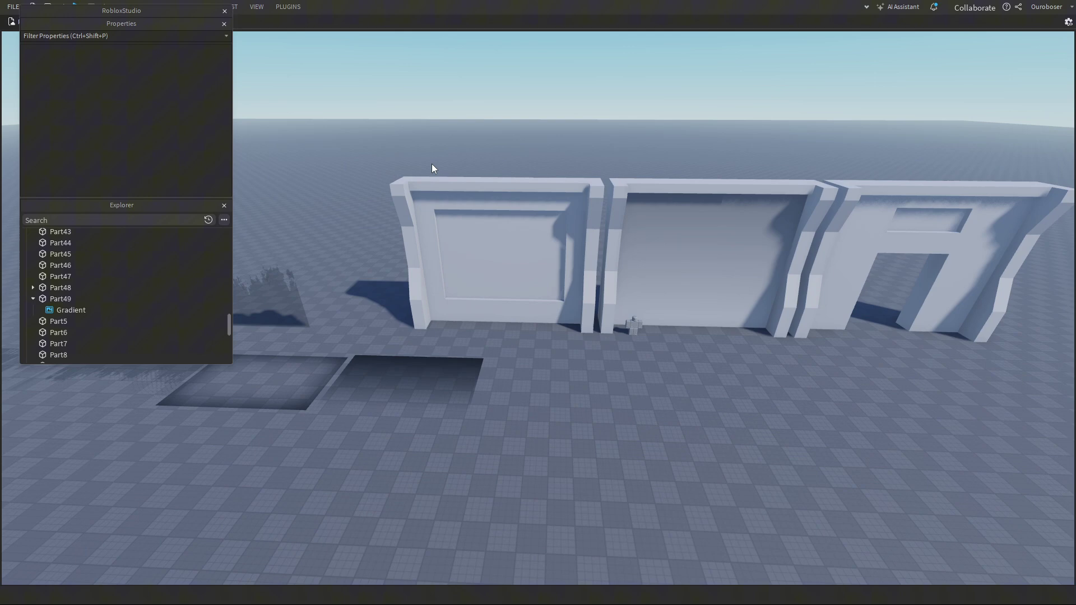
- Delete the gradient part from the middle wall
right_click(432, 164)
key("s")
right_click_drag(405, 101, 405, 101)
left_click(696, 247)
key("Delete")
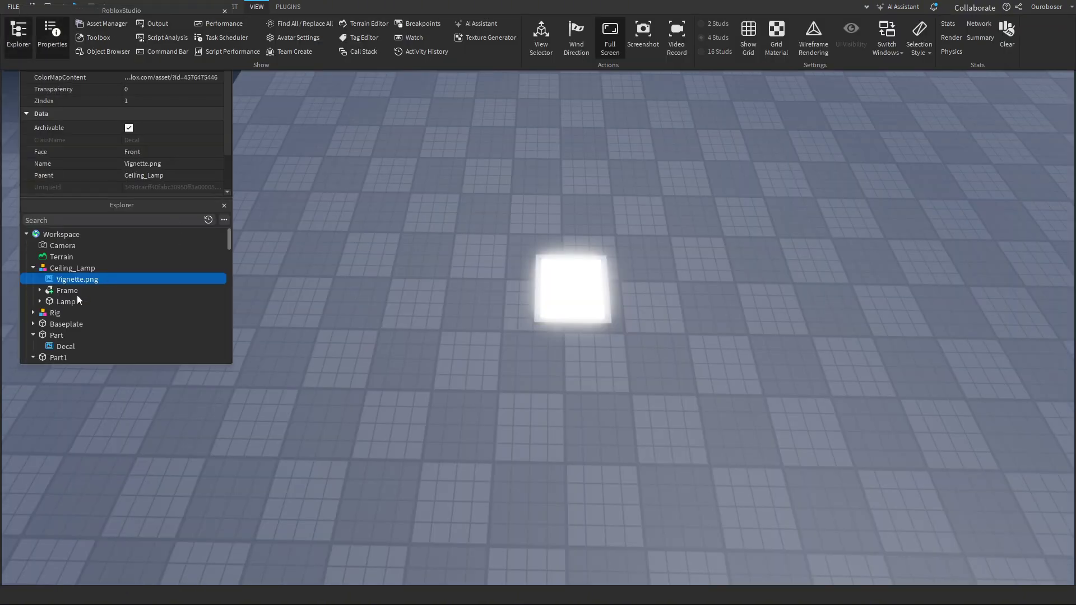
- Move the Vignette.png decal into the Lamp part of the Ceiling_Lamp model
left_click_drag(63, 300, 63, 299)
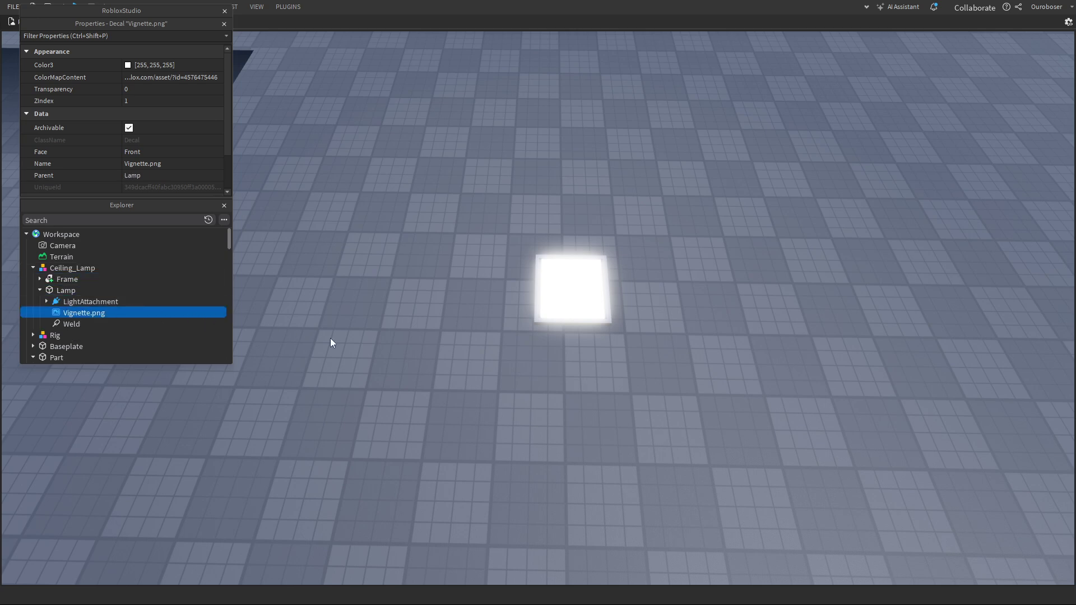
scroll(372, 346, "up", 4)
left_click(410, 339)
right_click_drag(410, 340, 411, 341)
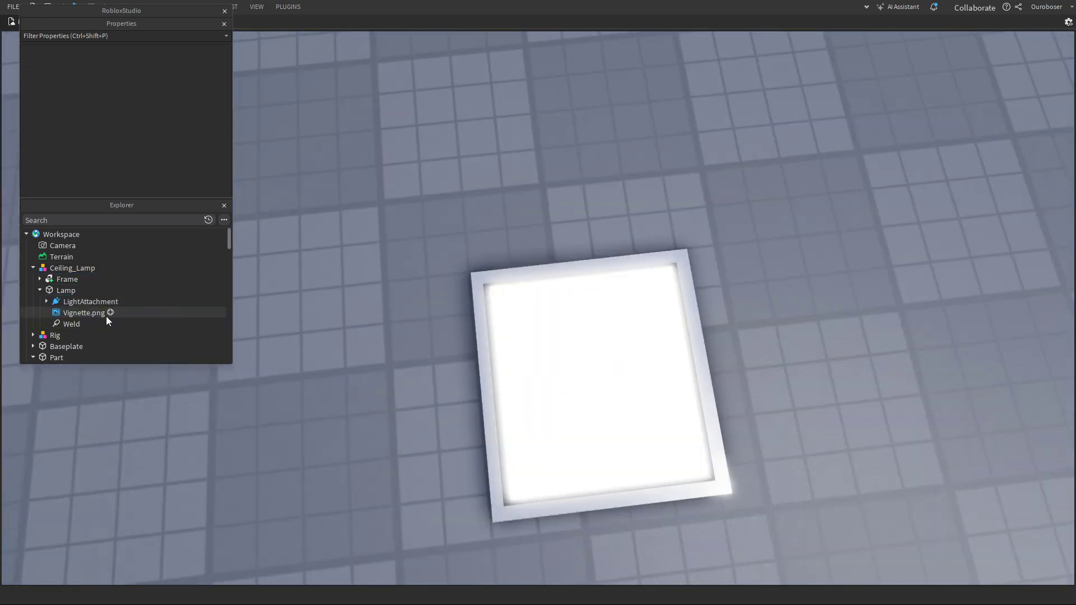
- Set the Face of the lamp's Vignette.png decal to Top
left_click(65, 312)
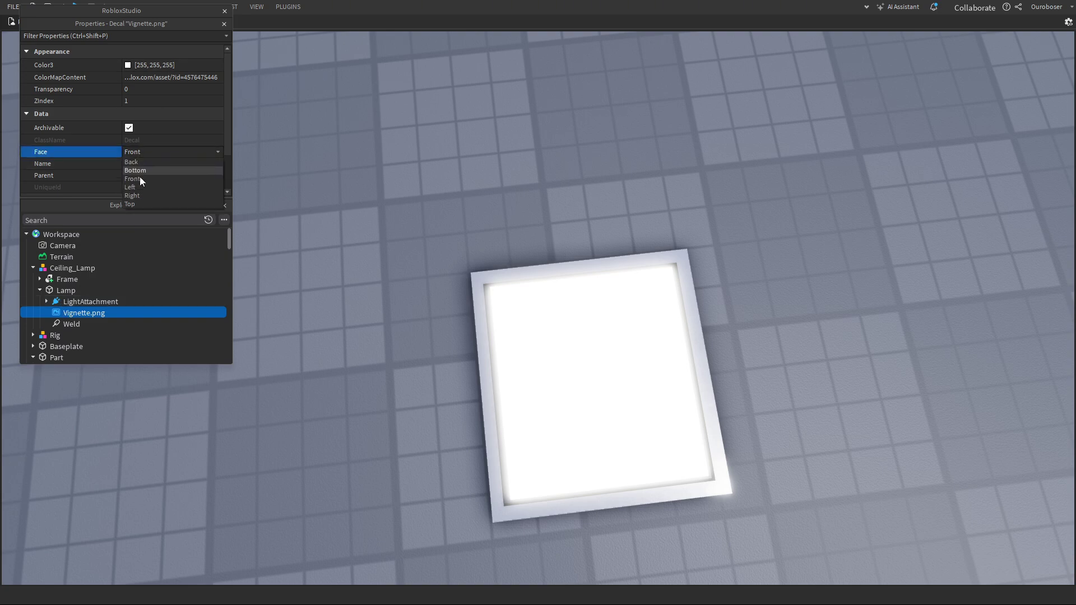
left_click(137, 205)
left_click(412, 227)
scroll(412, 228, "down", 4)
right_click_drag(412, 228, 412, 228)
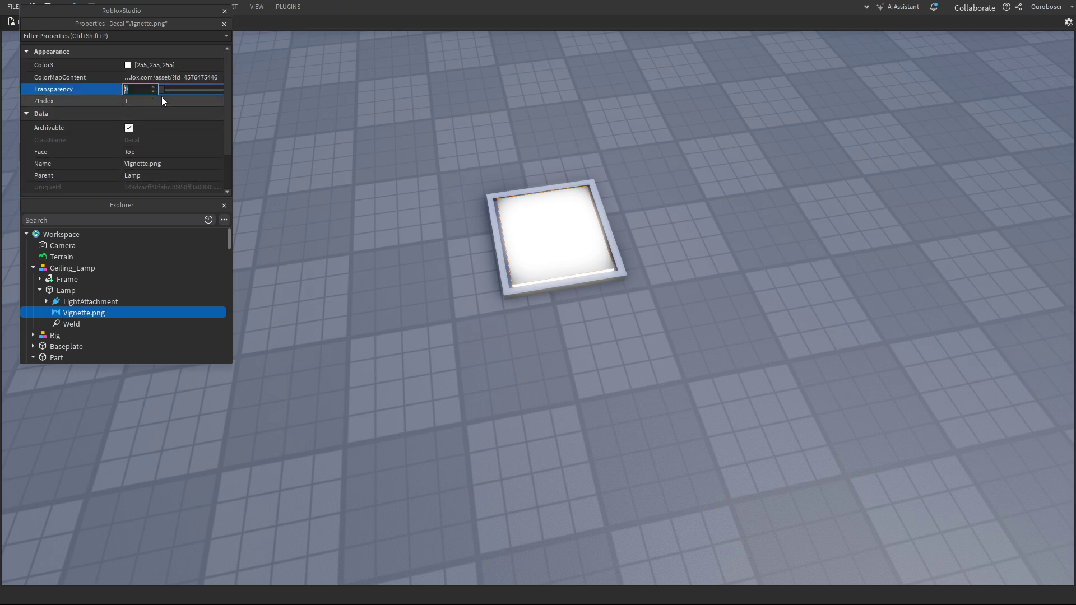
left_click(128, 65)
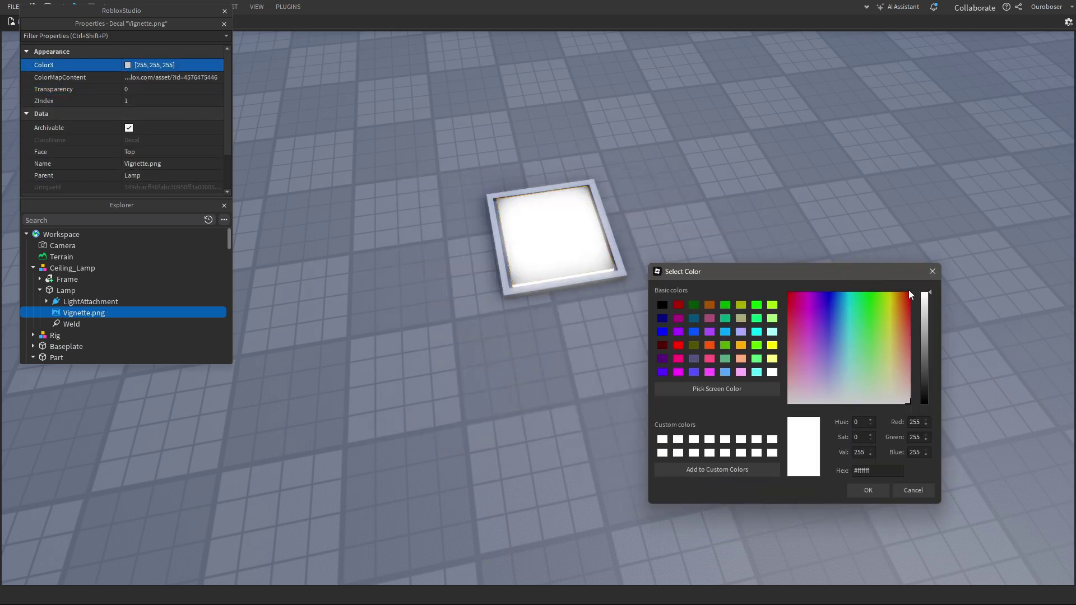
left_click_drag(923, 318, 924, 374)
left_click(910, 491)
- Duplicate the lamp's vignette decal twice to darken the edges of its glowing surface
key("ctrl+d")
key("ctrl+d")
left_click(883, 490)
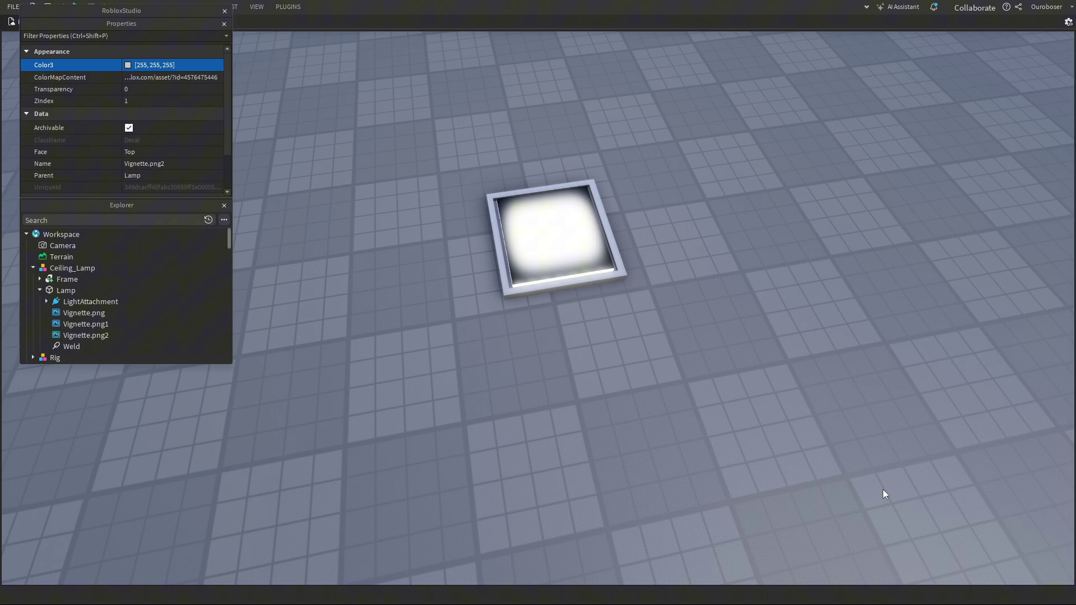
scroll(883, 490, "down", 4)
right_click_drag(883, 490, 883, 488)
scroll(883, 488, "up", 4)
- Undo the two extra vignette decals on the lamp
key("ctrl+z")
key("ctrl+z")
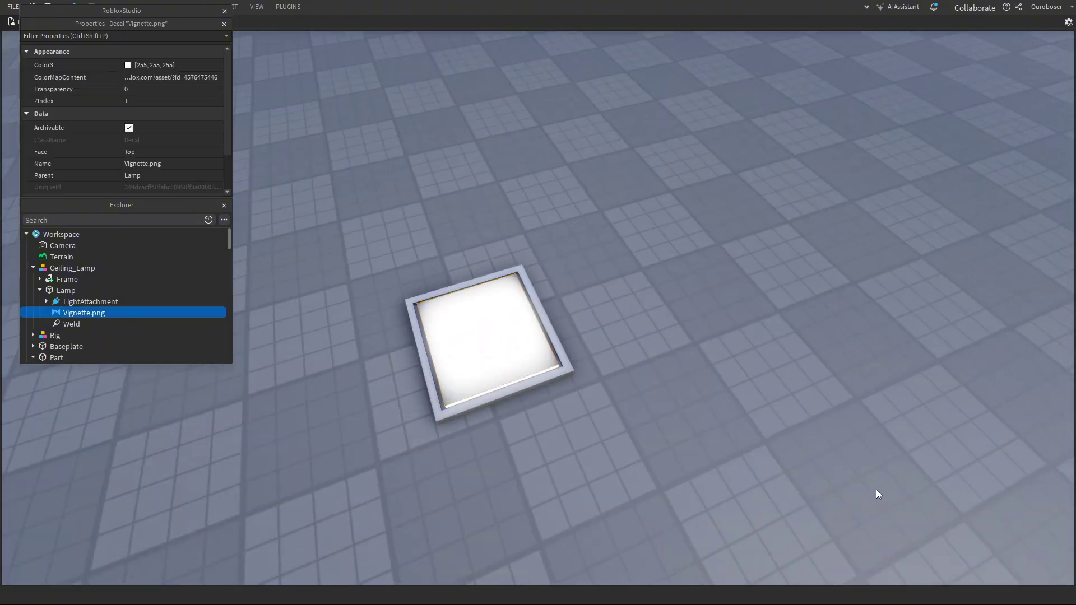
key("ctrl+z")
scroll(873, 493, "down", 4)
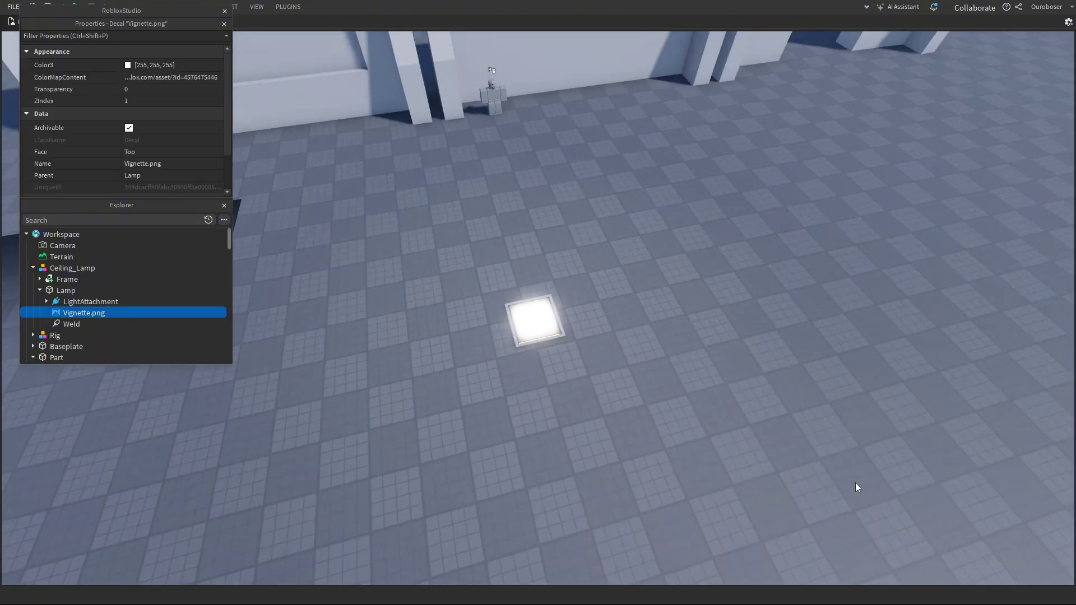
- Compare the lamp with and without its vignette by repeatedly undoing and redoing the last change
left_click(855, 482)
key("ctrl+z")
left_click(853, 476)
key("ctrl+y")
left_click(852, 474)
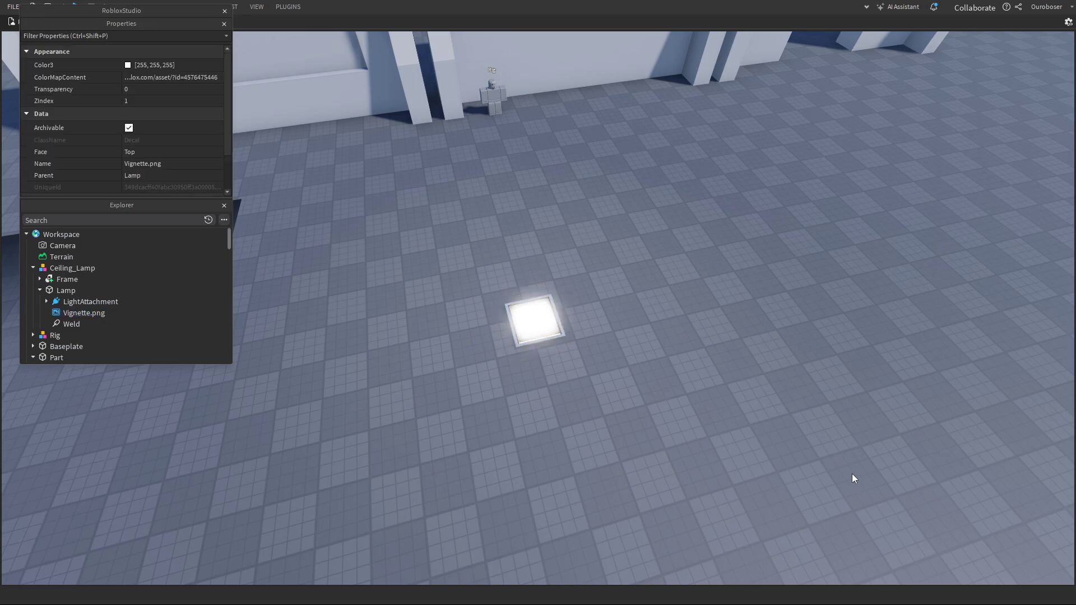
key("ctrl+z")
left_click(852, 474)
key("ctrl+y")
left_click(860, 473)
scroll(860, 473, "up", 5)
right_click_drag(859, 473, 859, 473)
scroll(859, 473, "down", 4)
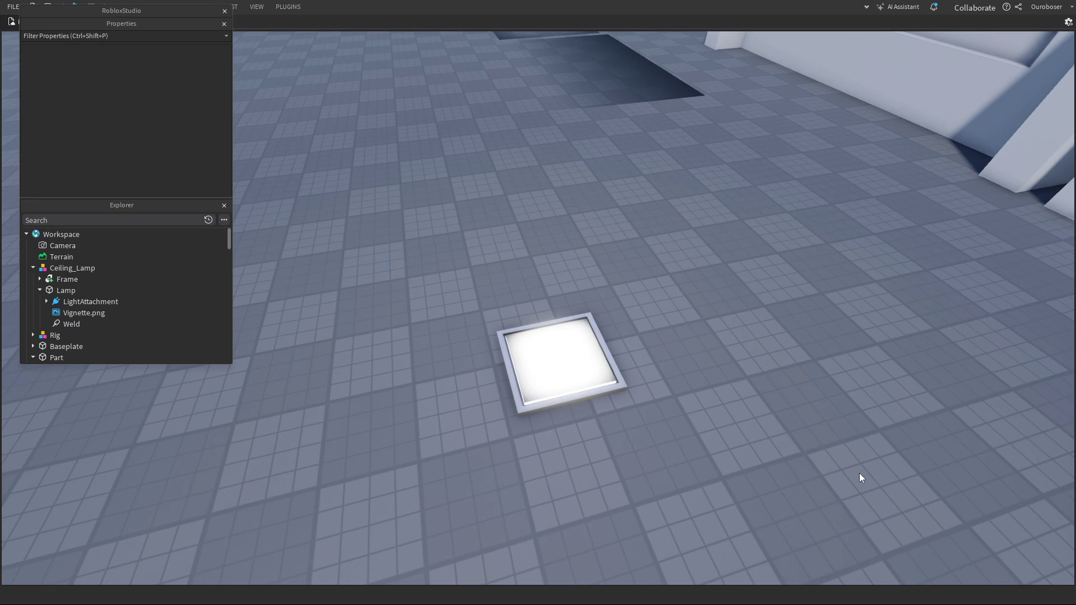
key("ctrl+z")
left_click(851, 473)
- Display the Render statistics overlay over the viewport with the four decal sample parts in view
scroll(852, 473, "down", 4)
scroll(533, 284, "up", 4)
right_click_drag(533, 283, 534, 283)
scroll(534, 284, "down", 4)
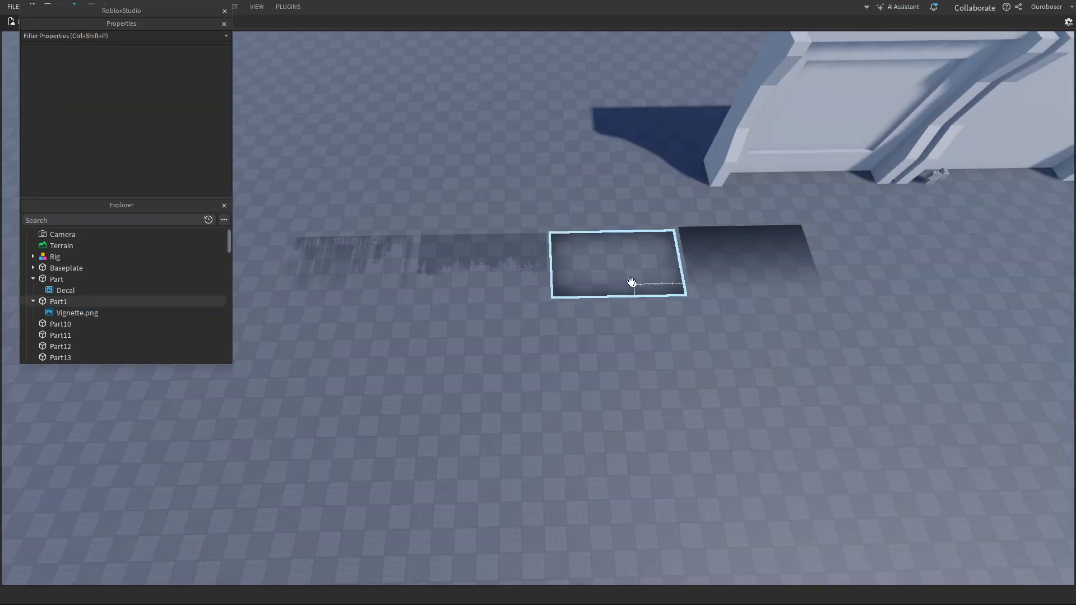
left_click(630, 280)
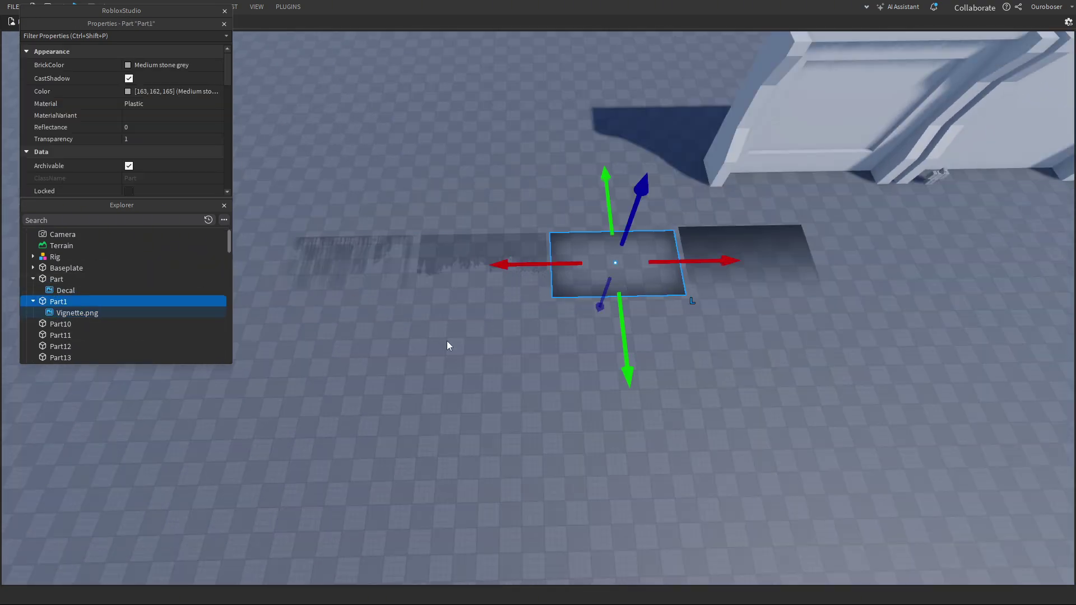
left_click(619, 229)
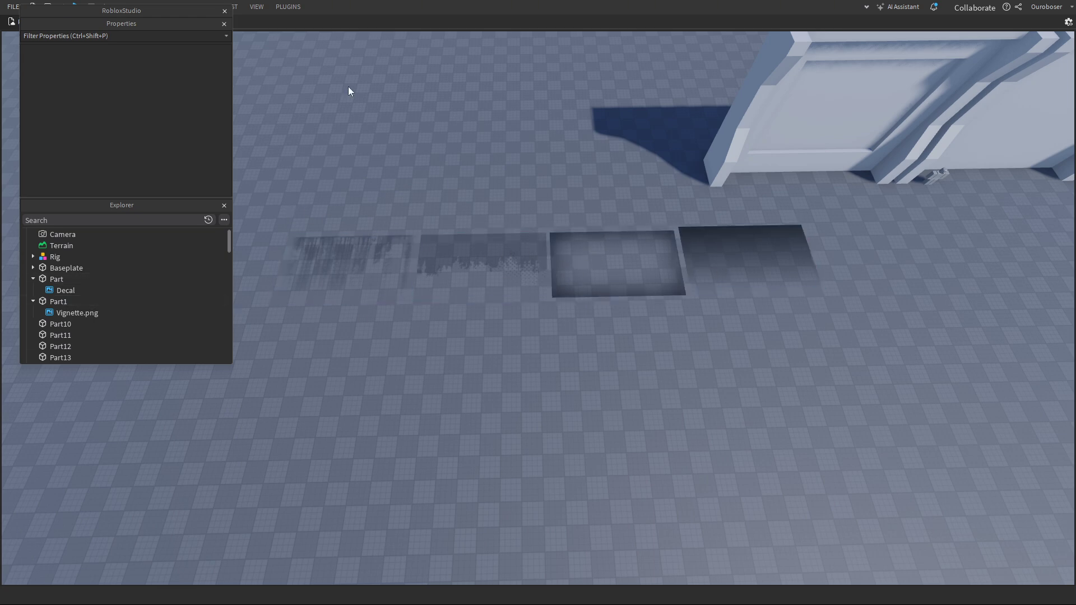
left_click(257, 7)
left_click(956, 43)
- Duplicate the row of four decal parts into a second row, and duplicate both rows to make four rows
left_click_drag(749, 255, 745, 259)
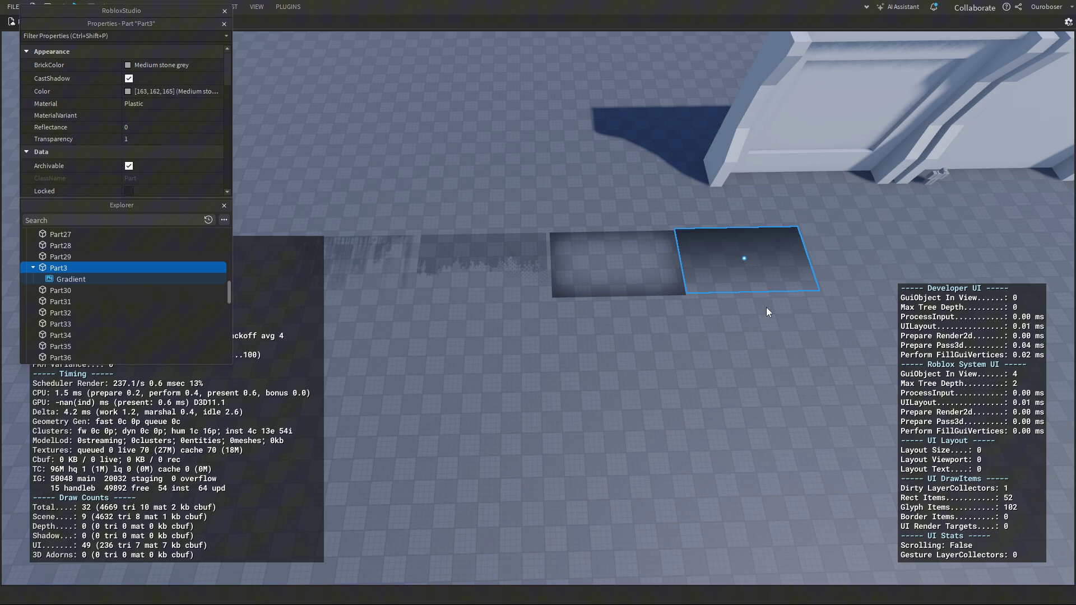
left_click(695, 381)
left_click_drag(826, 226, 206, 388)
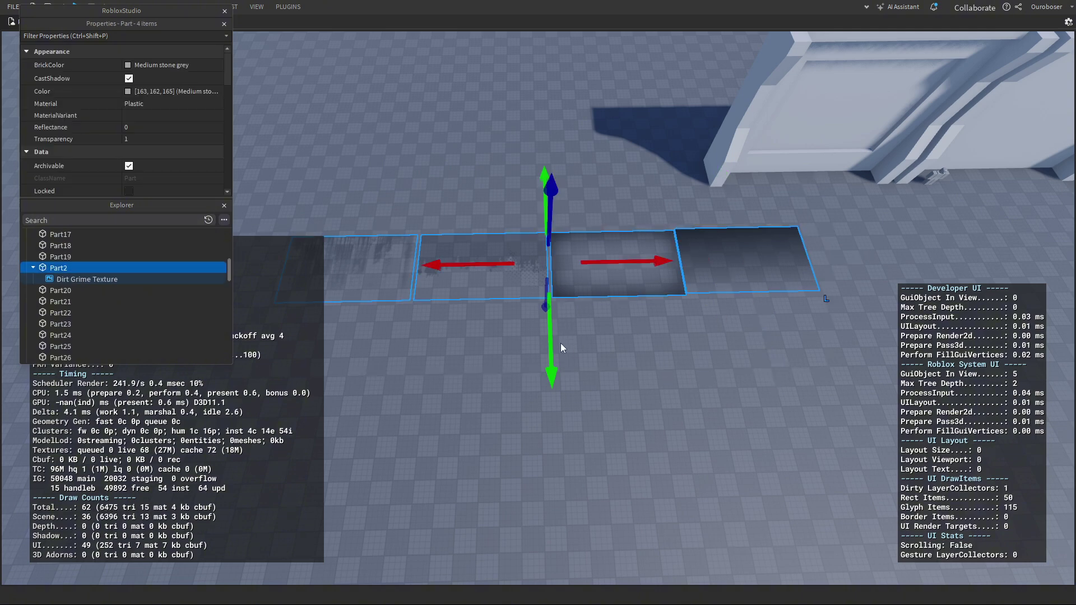
key("ctrl+d")
left_click_drag(551, 348, 557, 472)
left_click(669, 474)
left_click_drag(817, 214, 224, 440)
key("ctrl+d")
left_click_drag(548, 223, 551, 460)
left_click(510, 148)
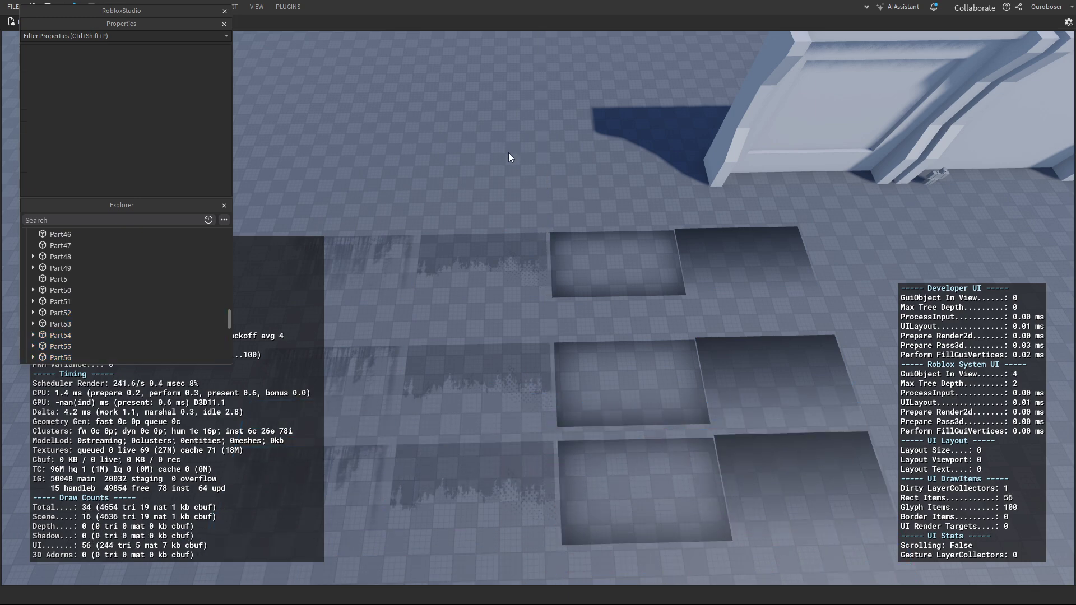
- Duplicate the four rows of decal parts and move the copies along to make eight rows
right_click_drag(510, 147, 509, 153)
key("s")
left_click_drag(360, 189, 707, 504)
key("ctrl+d")
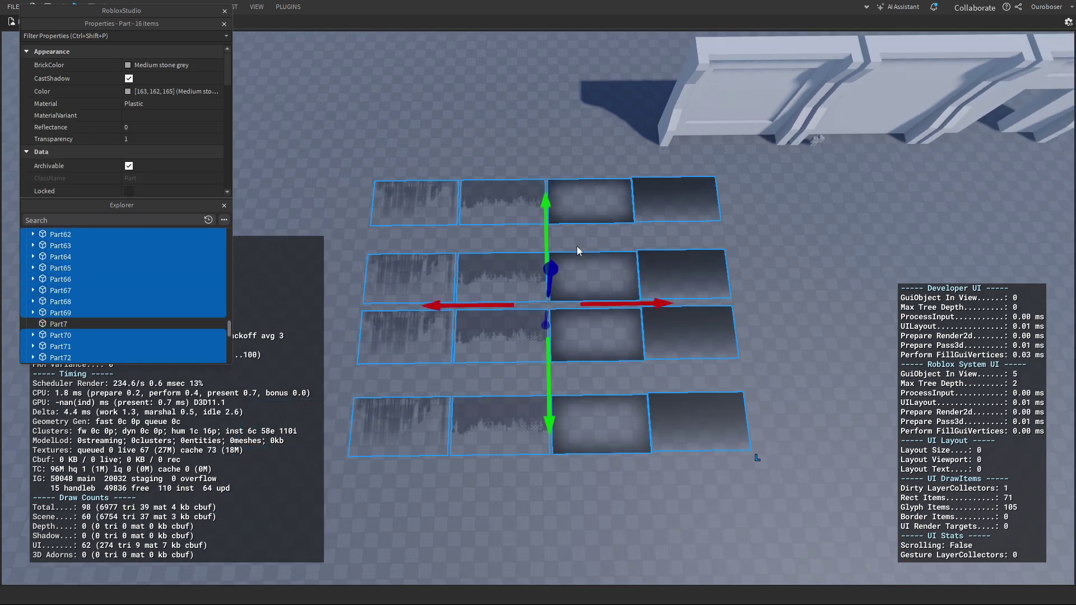
left_click_drag(576, 247, 583, 448)
left_click(788, 385)
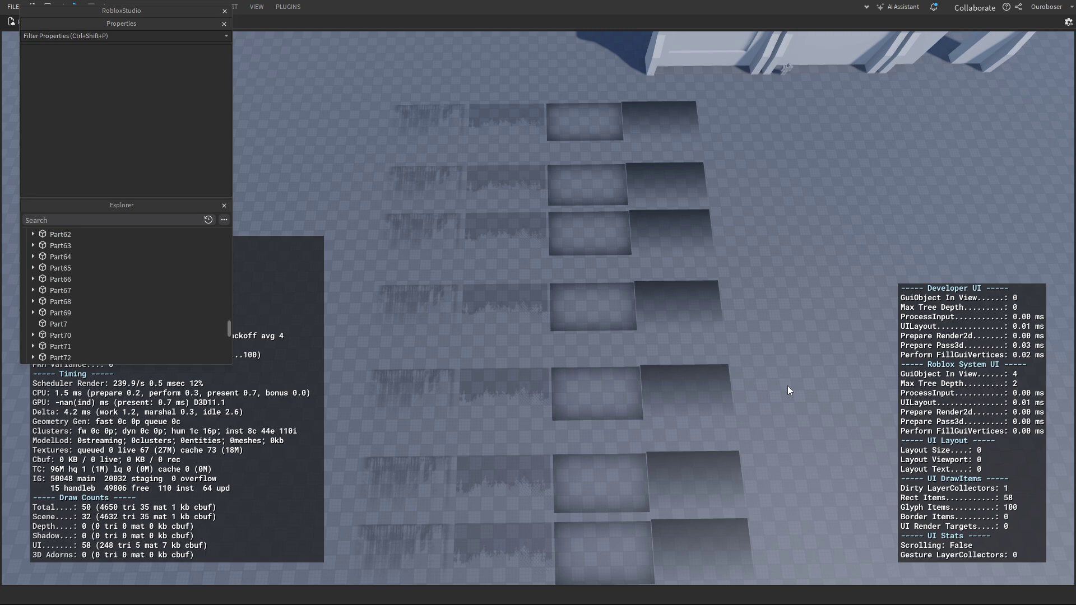
- Duplicate the block of 32 decal parts twice, placing each copy beside the existing blocks on the baseplate
key("s")
right_click_drag(788, 386, 782, 387)
left_click_drag(393, 136, 703, 368)
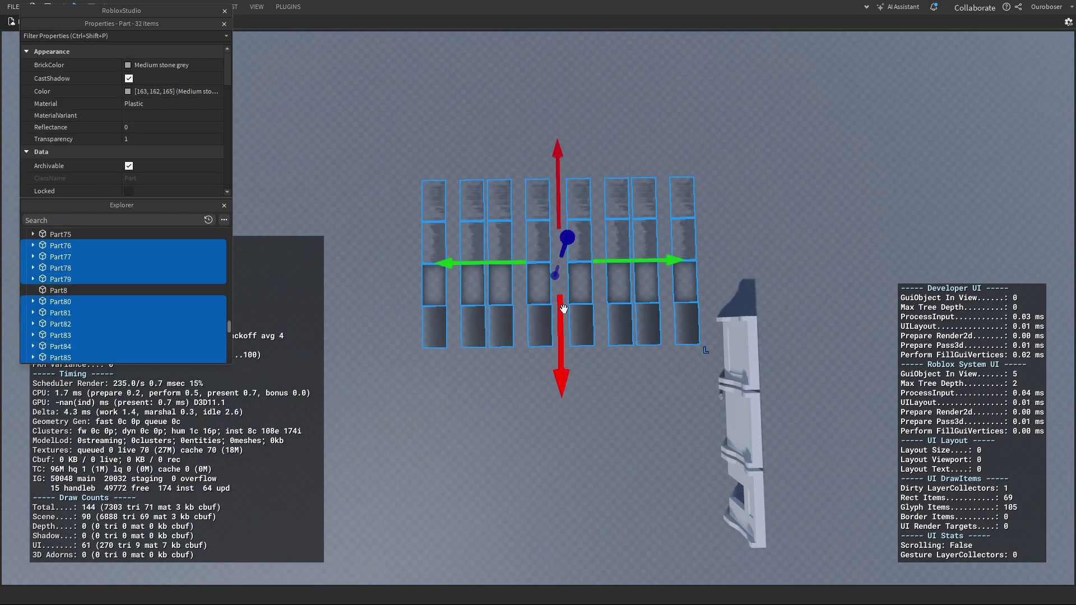
key("ctrl+d")
left_click_drag(561, 370, 505, 338)
key("ctrl+d")
key("a")
left_click(497, 147)
- Duplicate all three blocks of decal parts, 96 parts in total, and move the copies away from the wall
key("s")
key("a")
left_click_drag(398, 99, 796, 442)
left_click(803, 452)
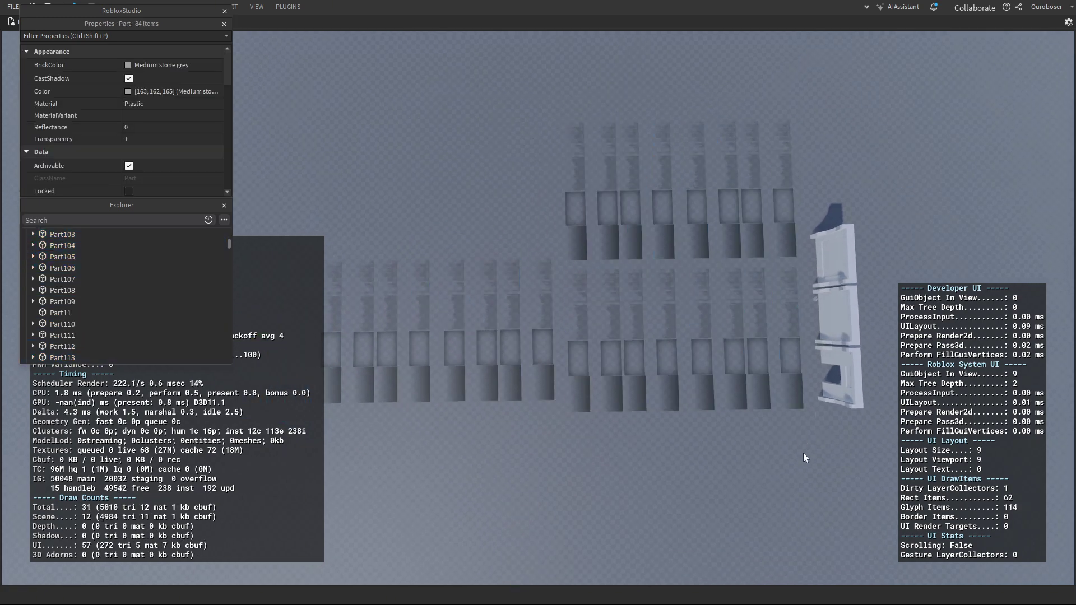
left_click_drag(784, 102, 339, 465)
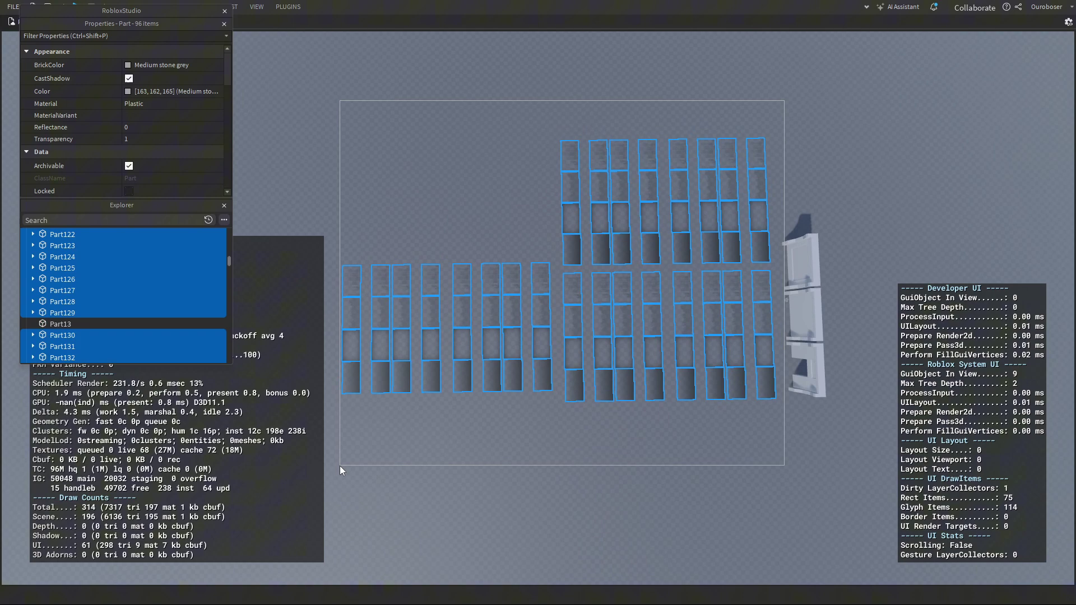
left_click_drag(580, 296, 288, 297)
left_click(480, 224)
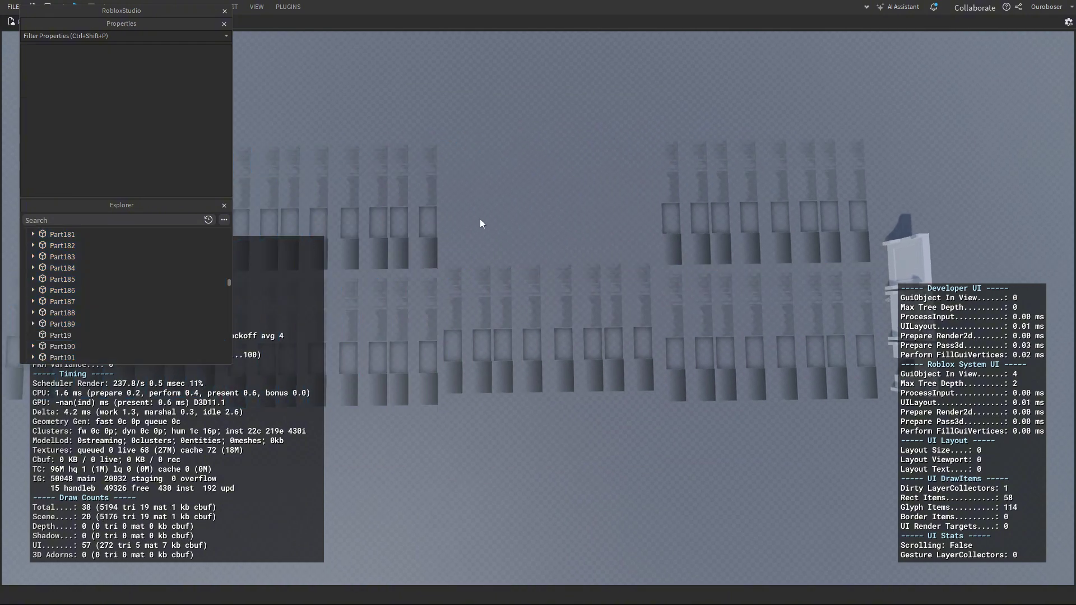
- Duplicate the whole field of decal parts together with the wall panels and place the copies alongside
left_click_drag(803, 166, 274, 435)
left_click_drag(552, 344, 557, 213)
left_click(593, 110)
- Examine the duplicated decal field and its render statistics from close up and far above, and try wireframe rendering
key("w")
right_click_drag(893, 237, 893, 237)
key("w")
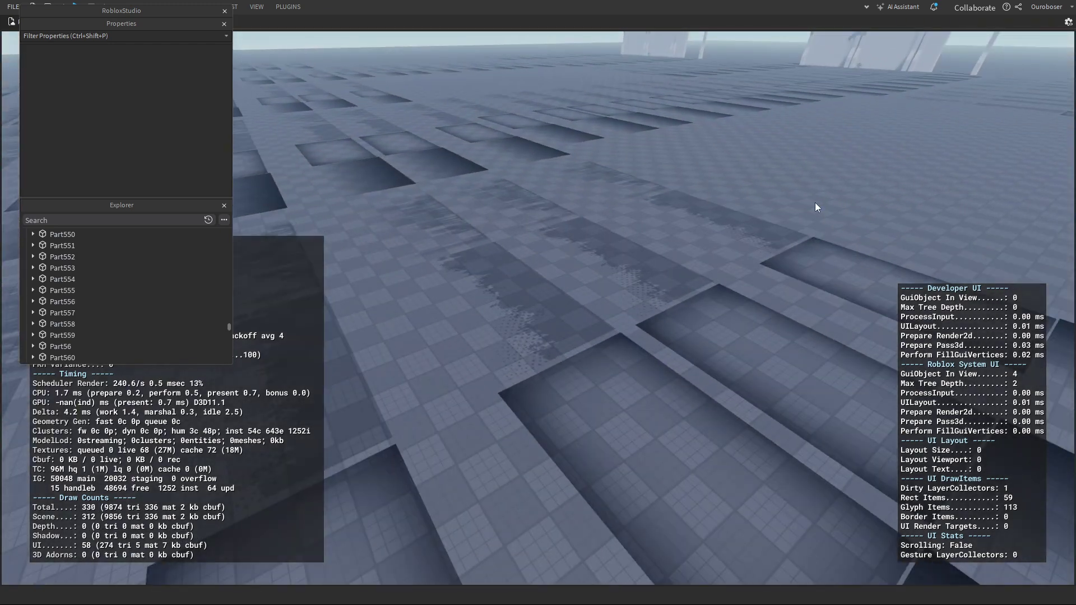
scroll(816, 203, "down", 10)
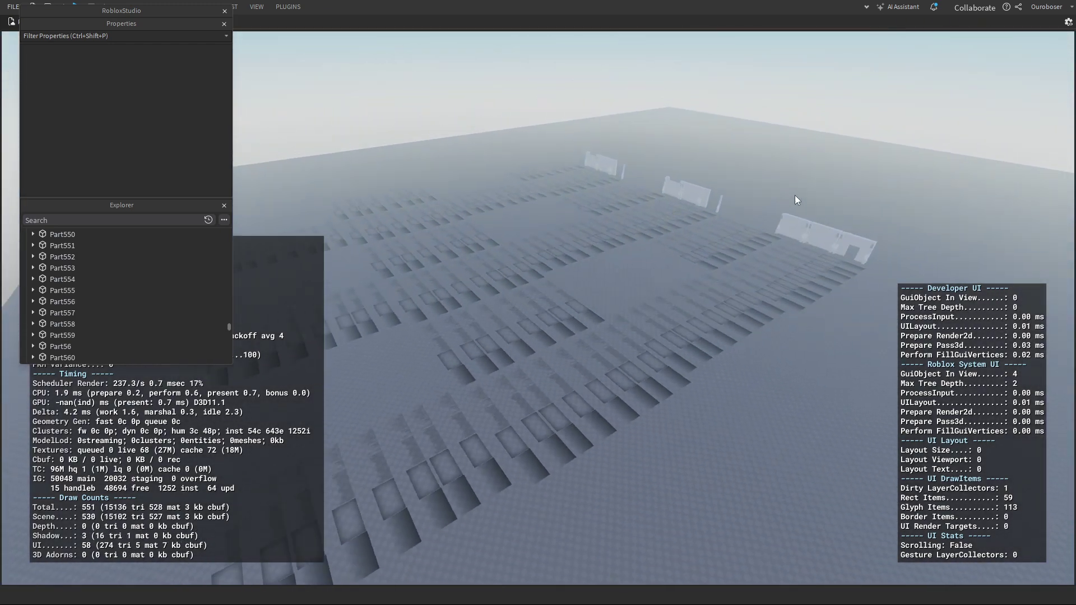
scroll(795, 195, "down", 3)
right_click_drag(794, 195, 792, 196)
scroll(792, 196, "down", 3)
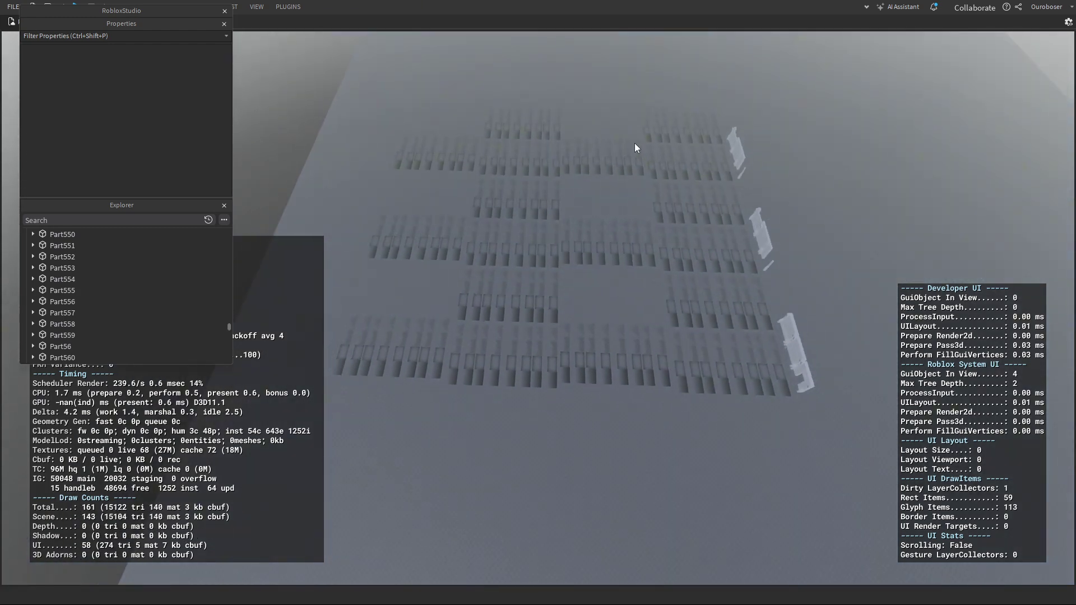
scroll(601, 127, "down", 3)
right_click_drag(601, 126, 590, 126)
scroll(590, 127, "down", 4)
right_click(590, 127)
left_click(442, 135)
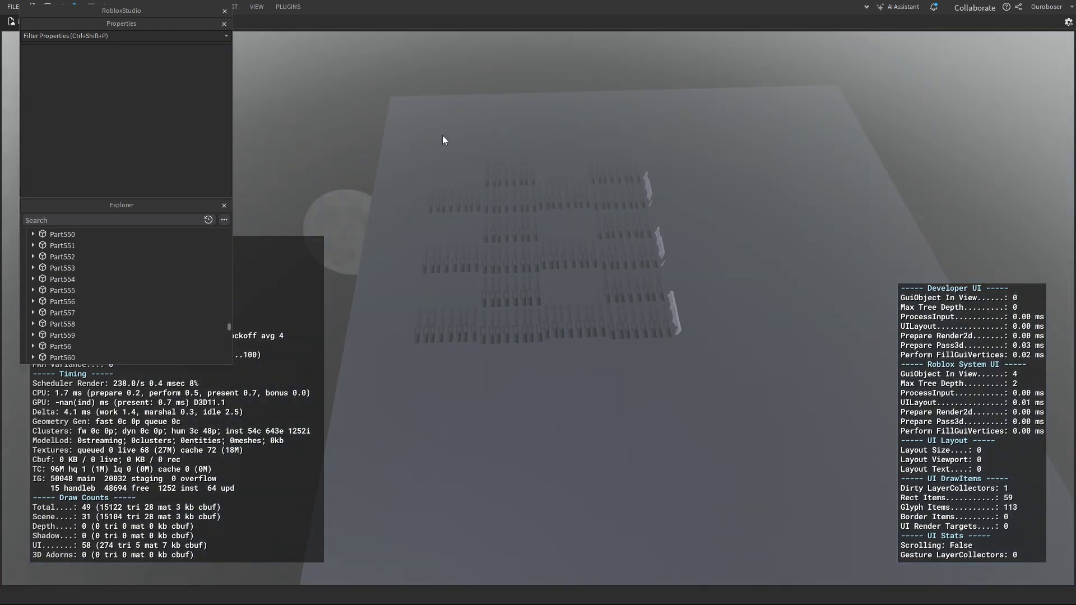
key("w")
left_click(256, 7)
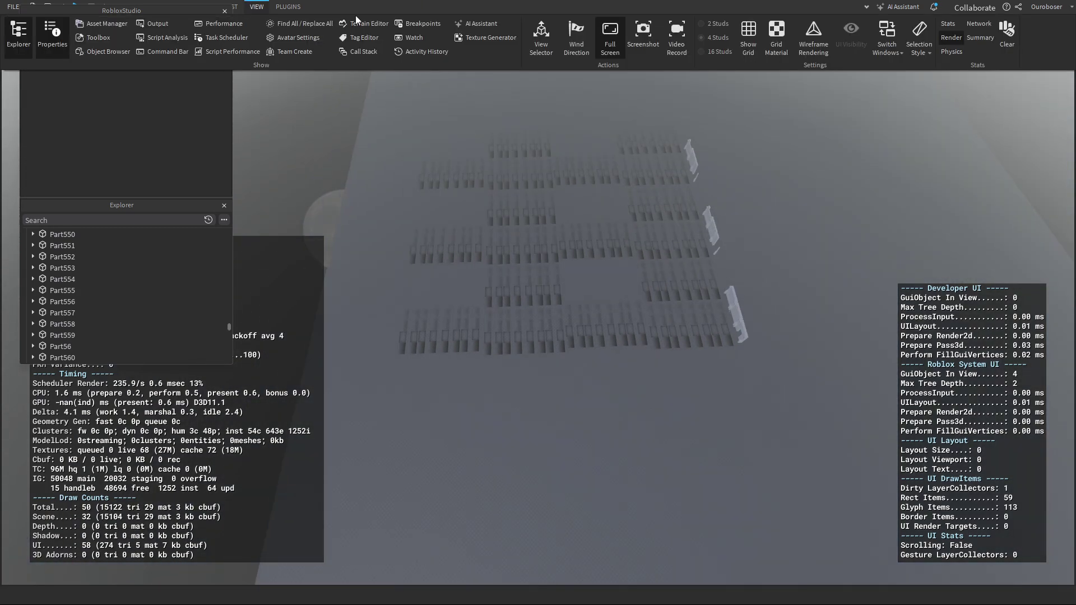
left_click(813, 38)
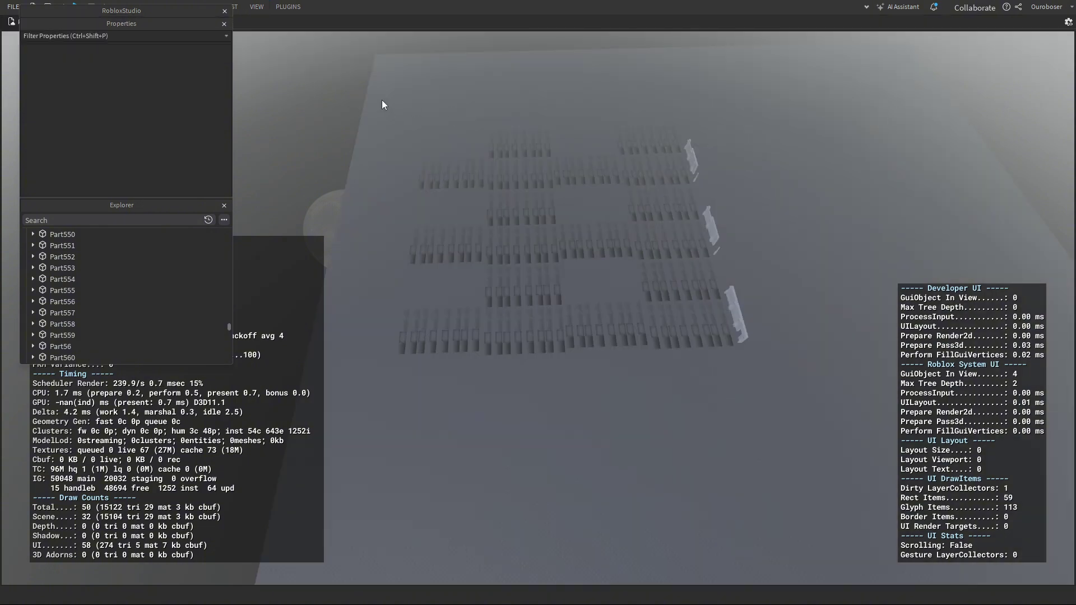
- Duplicate all the decal fields and walls and move the copies about 789.5 studs along the baseplate
left_click_drag(383, 104, 834, 454)
key("ctrl+d")
left_click_drag(570, 287, 577, 456)
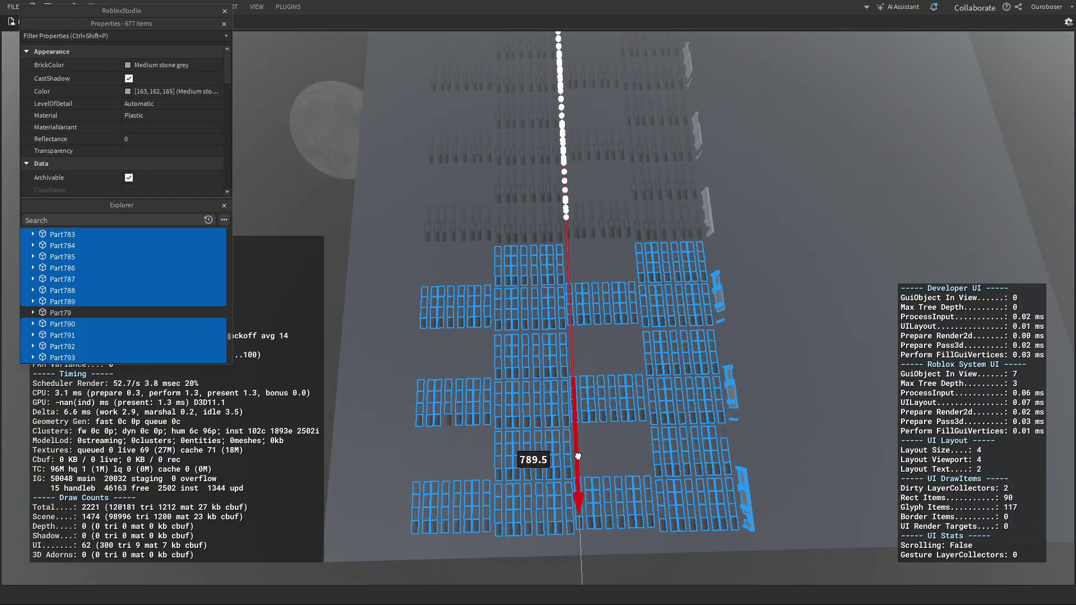
left_click(842, 276)
- Duplicate the entire doubled field of decal parts and walls and move the copies sideways across the baseplate
scroll(841, 275, "down", 5)
left_click_drag(422, 77, 743, 580)
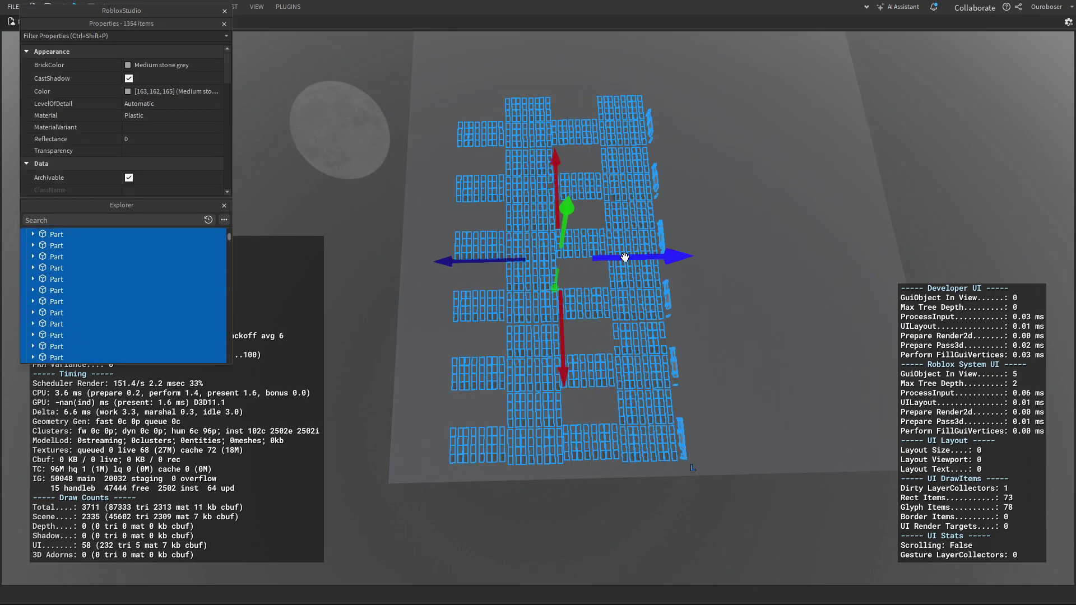
left_click_drag(624, 257, 709, 244)
key("ctrl+d")
left_click(833, 226)
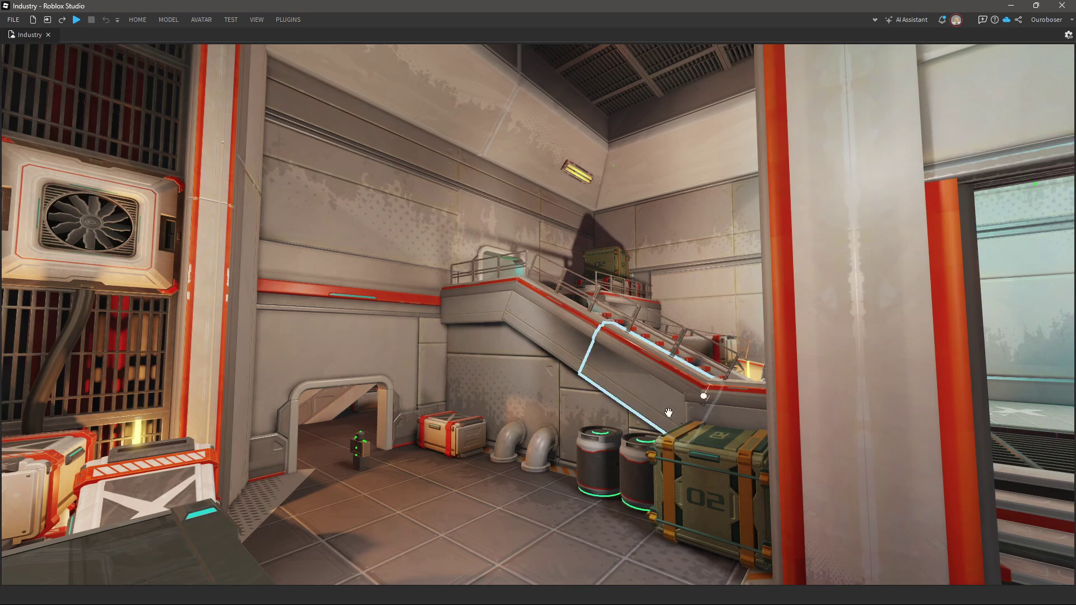
- Delete the dark dummies by the archway and on the stairs in the Industry place and switch to full screen
left_click(361, 447)
key("Delete")
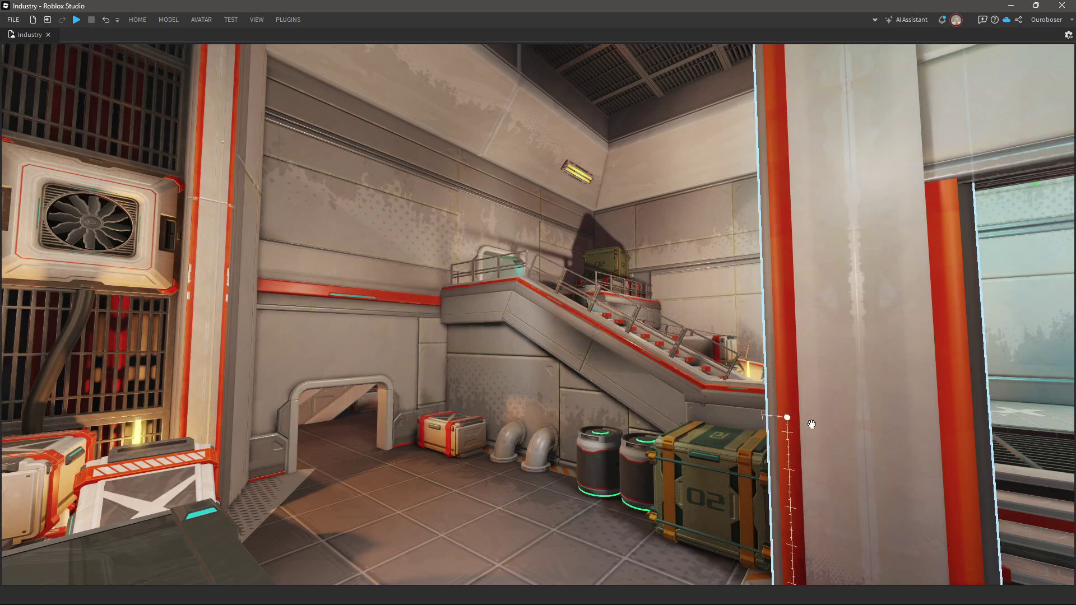
key("e")
right_click_drag(812, 424, 948, 461)
left_click(947, 462)
key("Delete")
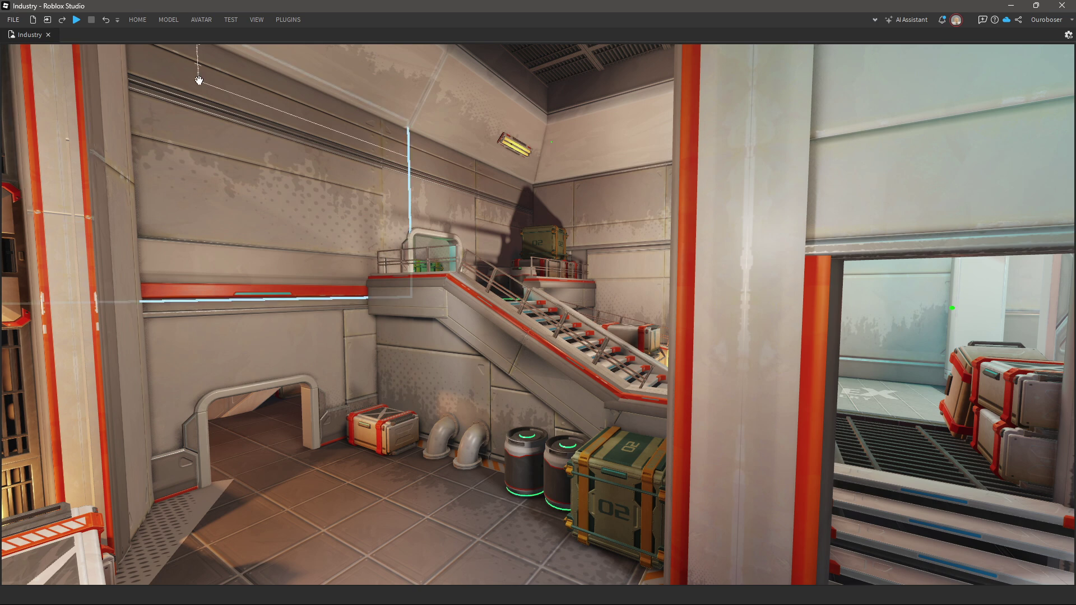
key("F11")
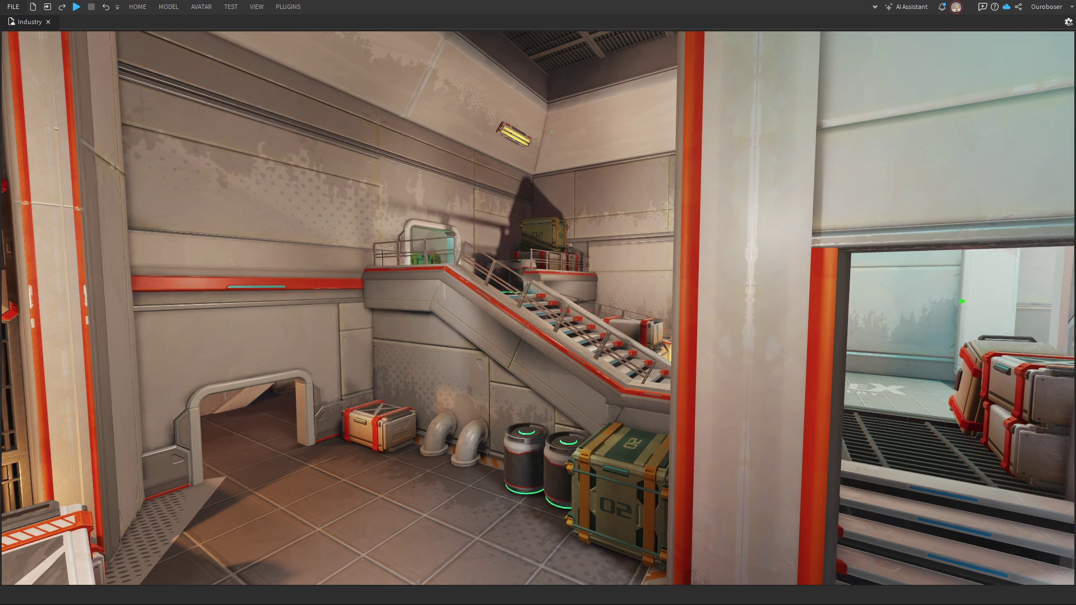
- Filter the Explorer by "decal", select all the listed decals and delete them, and close the floating Explorer and Properties window
left_click(250, 14)
left_click(26, 37)
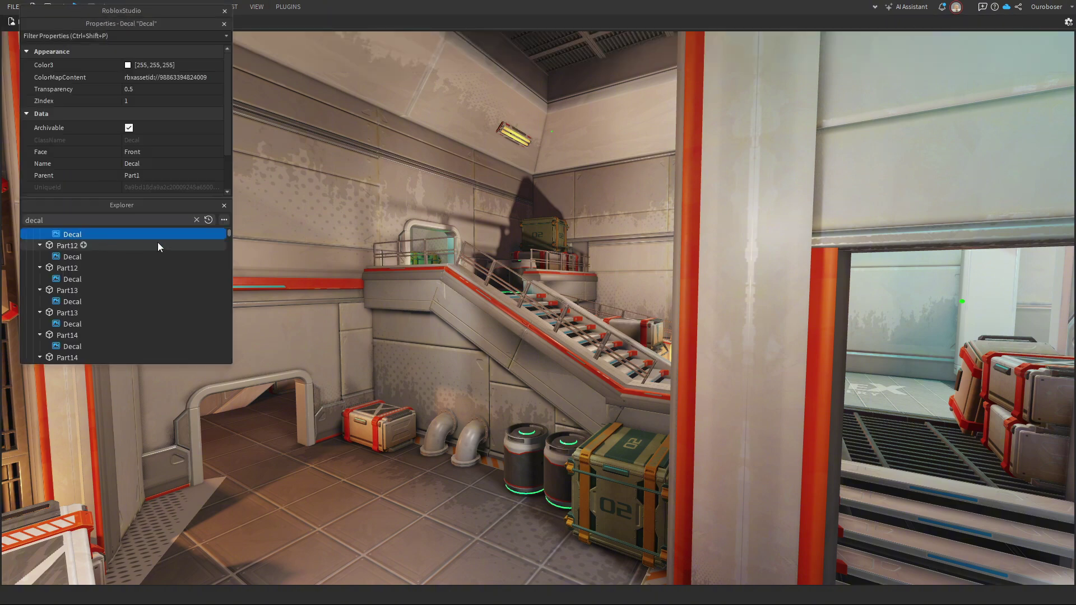
scroll(169, 242, "up", 1)
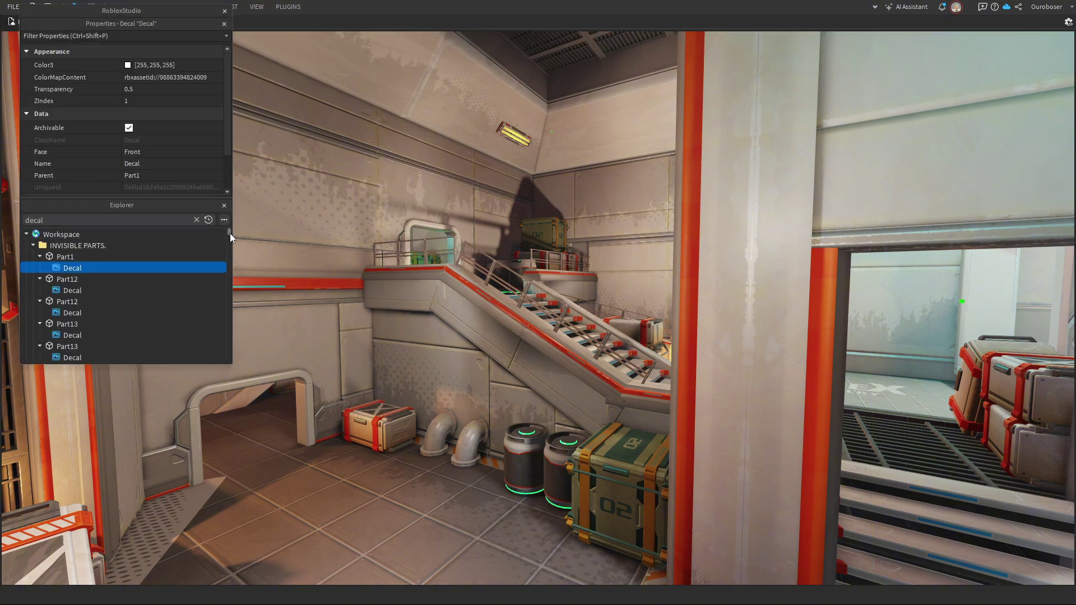
left_click_drag(230, 233, 212, 357)
left_click(61, 350, "shift")
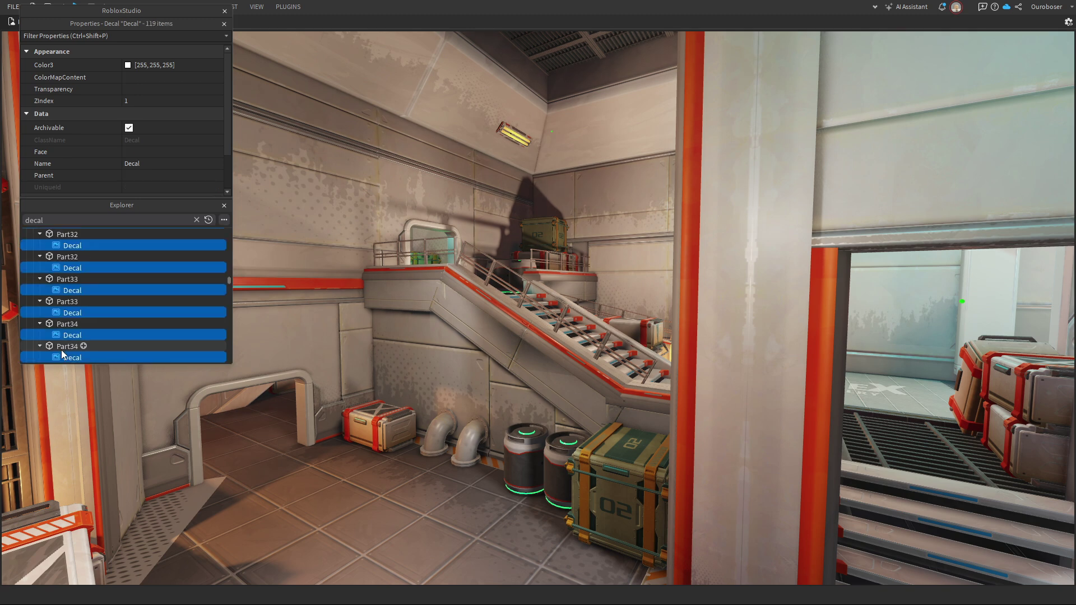
key("Delete")
left_click(225, 11)
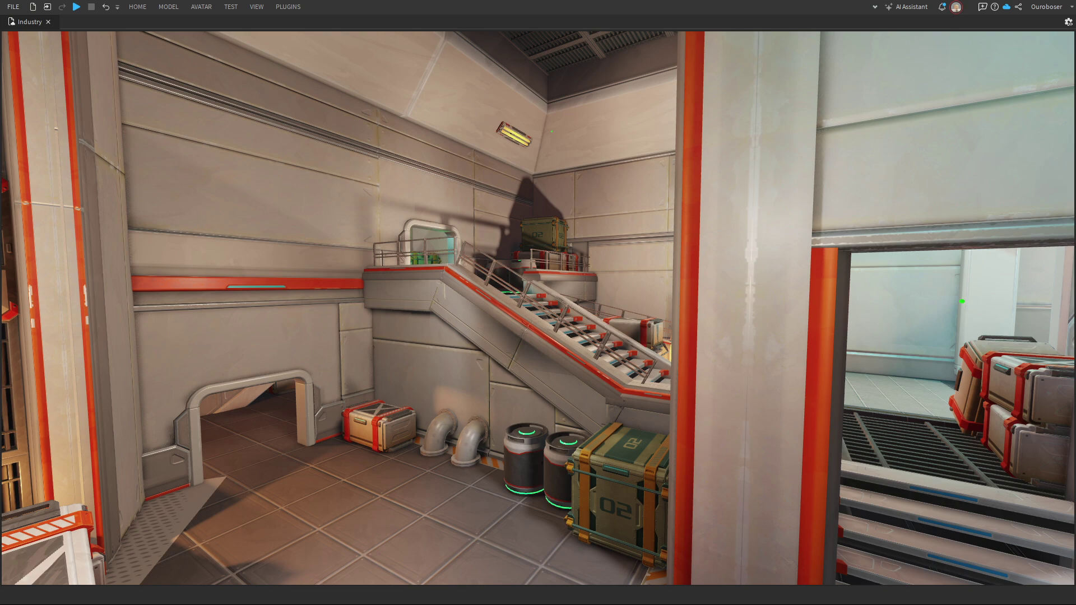
- Compare the industrial room with and without its decals by undoing and redoing the deletion
key("ctrl+z")
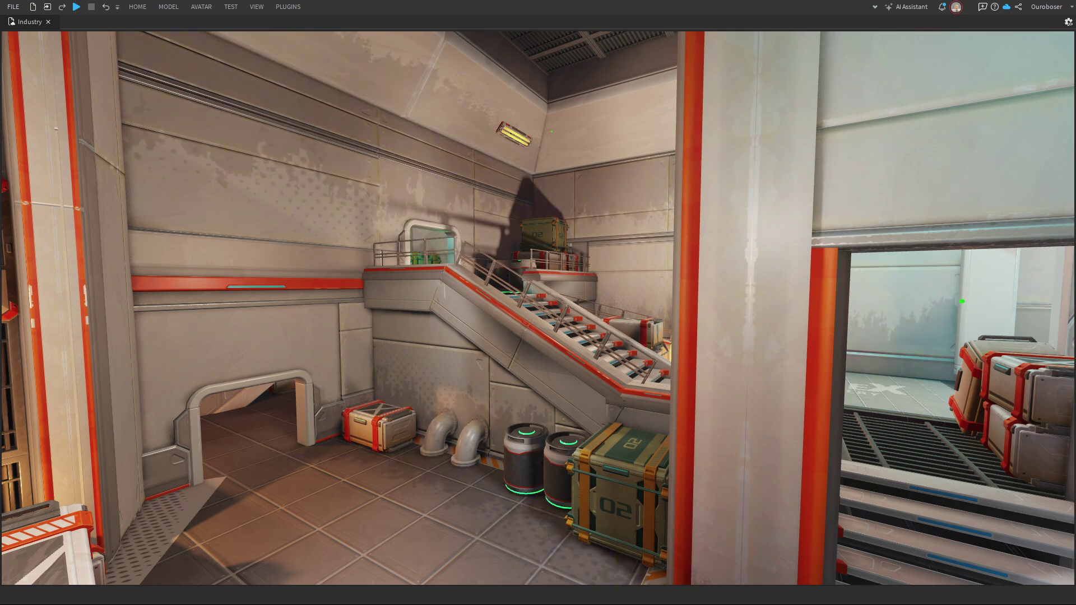
key("ctrl+y")
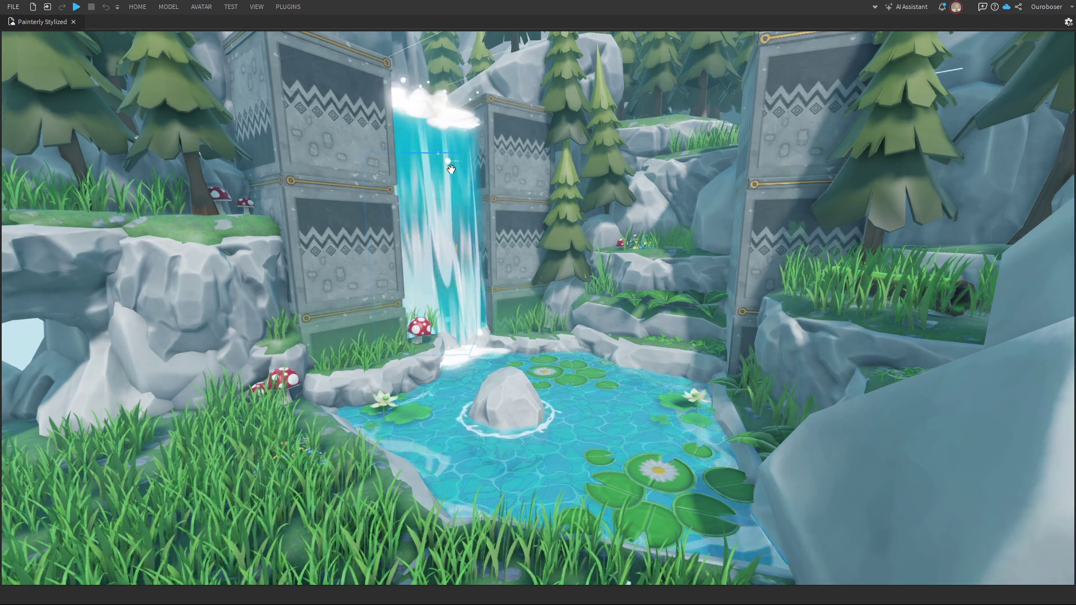
- Show the Properties window in the Painterly Stylized place
left_click(258, 8)
left_click(48, 51)
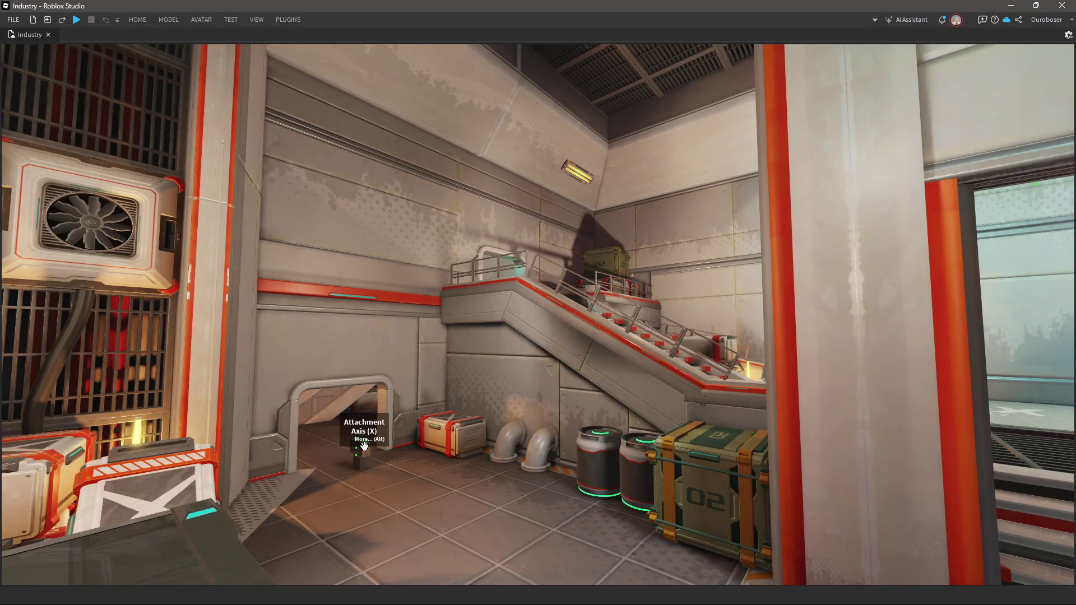
- Remove the two dark dummies, one near the archway and one on the stairs, and view the Industry room full screen
key("Delete")
mouse_move(897, 448)
right_mouse_down()
mouse_move(912, 451)
mouse_move(895, 444)
right_mouse_up()
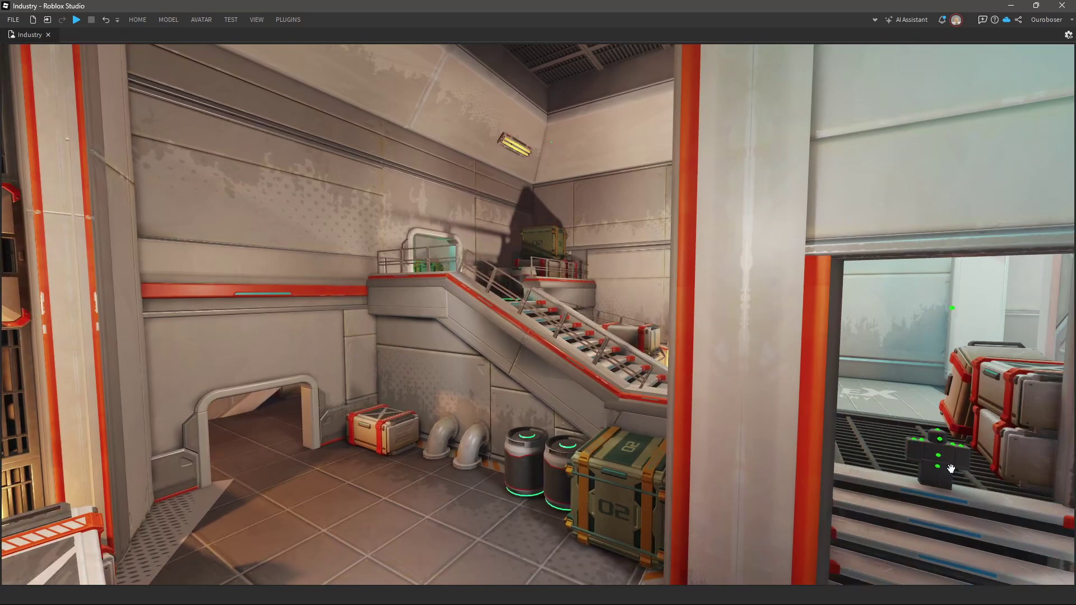
key("ctrl+z")
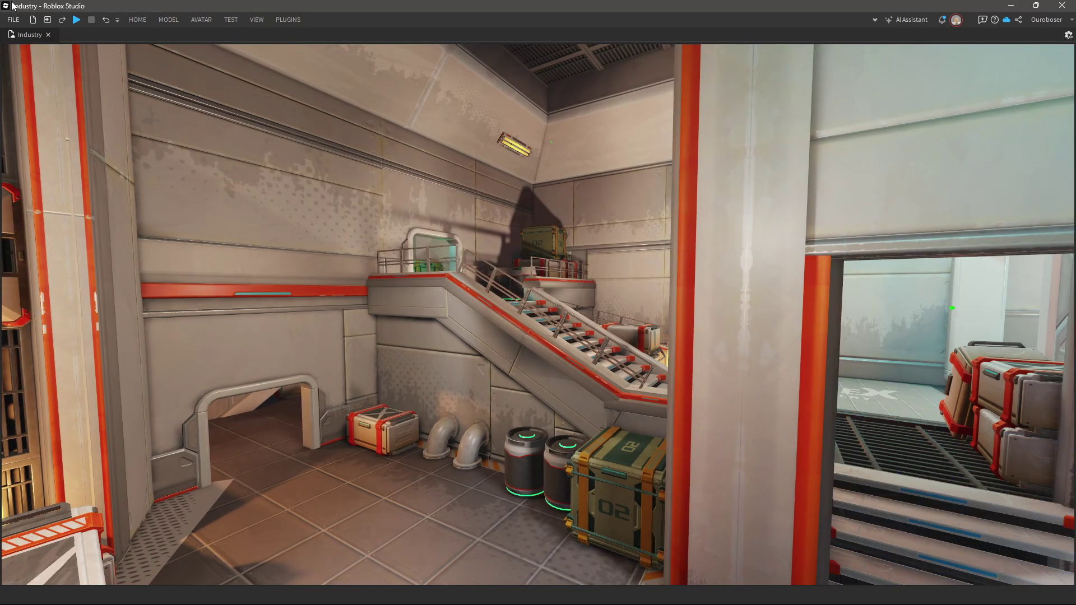
key("F11")
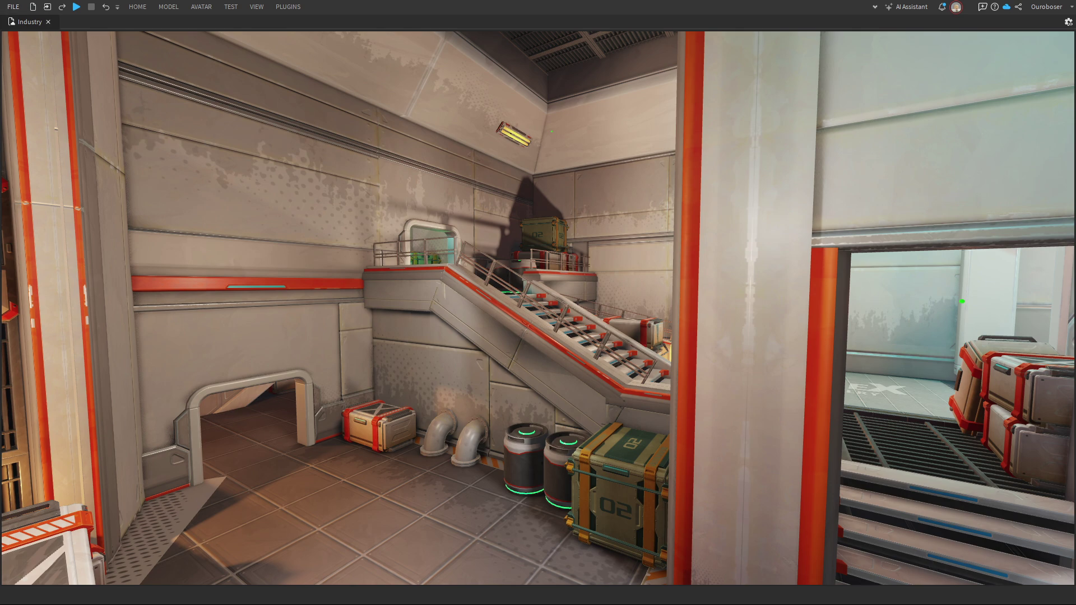
- Show the Explorer and Properties, delete every decal in the "decal"-filtered list of the Industry place, and close the floating window
left_click(256, 8)
left_click(52, 35)
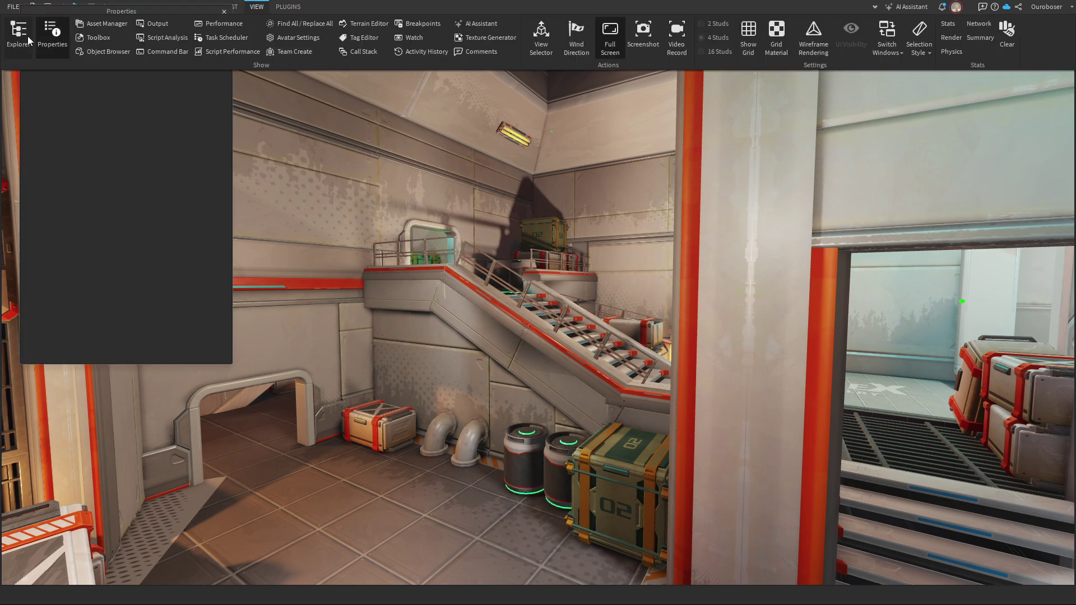
left_click(28, 36)
left_click(69, 234)
scroll(134, 249, "up", 1)
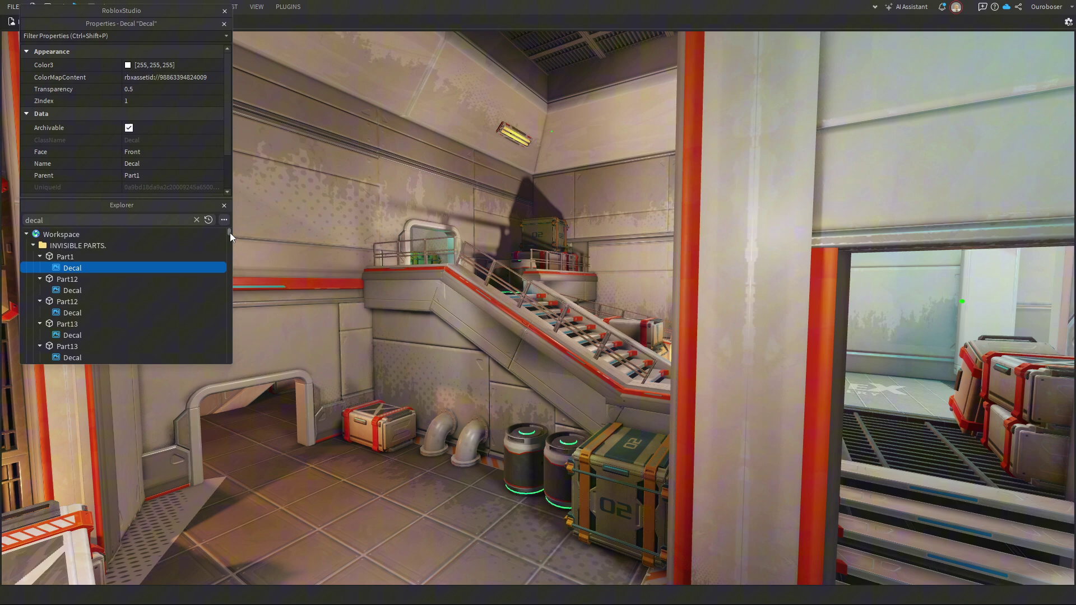
scroll(229, 233, "down", 10)
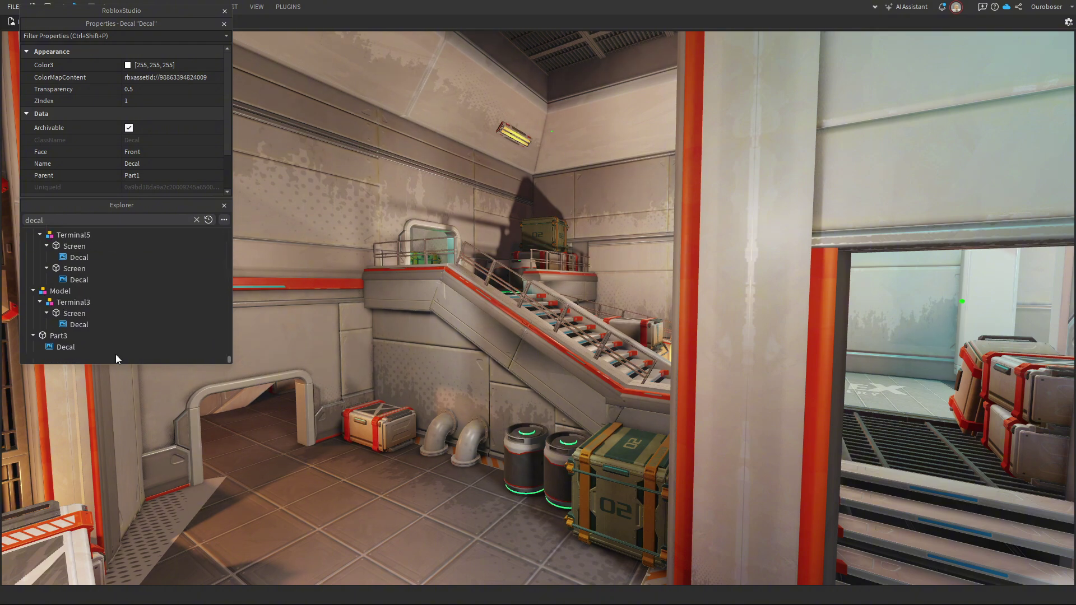
left_click(61, 354, "shift")
key("Delete")
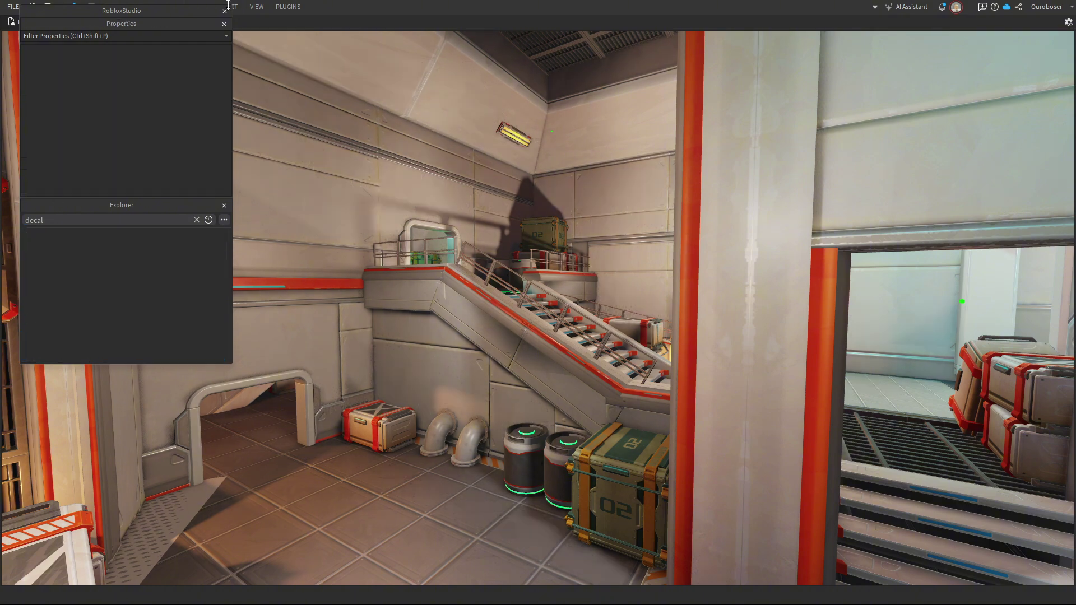
left_click(224, 11)
- Compare the Industry room's walls and floor with and without decals by repeatedly undoing and redoing the deletion
key("ctrl+z")
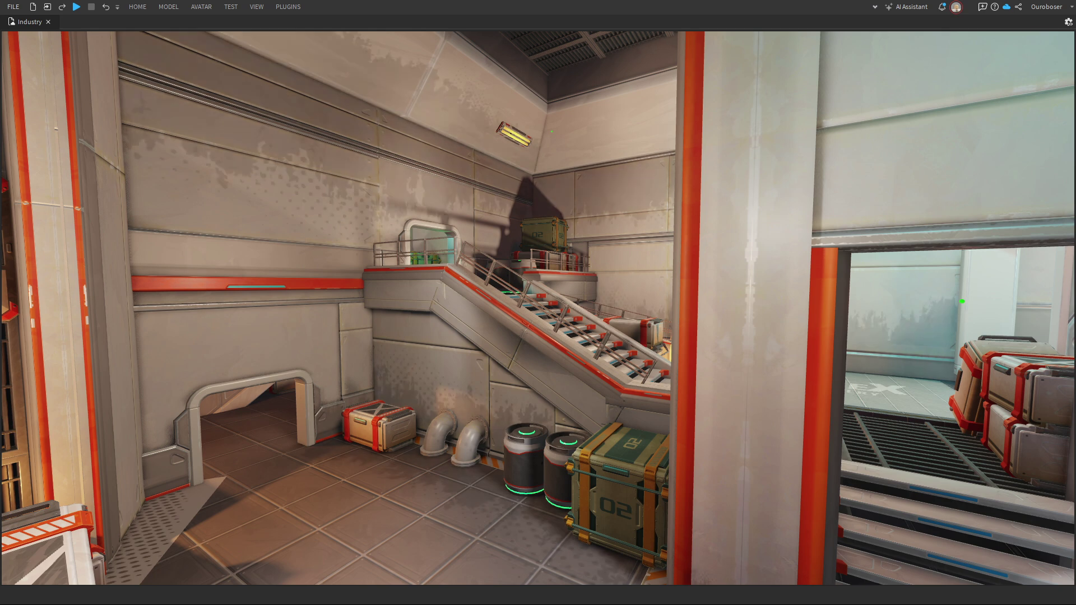
key("ctrl+y")
key("ctrl+z")
key("ctrl+y")
key("ctrl+z")
key("ctrl+y")
key("ctrl+z")
key("ctrl+y")
key("ctrl+z")
key("ctrl+y")
key("ctrl+z")
key("ctrl+y")
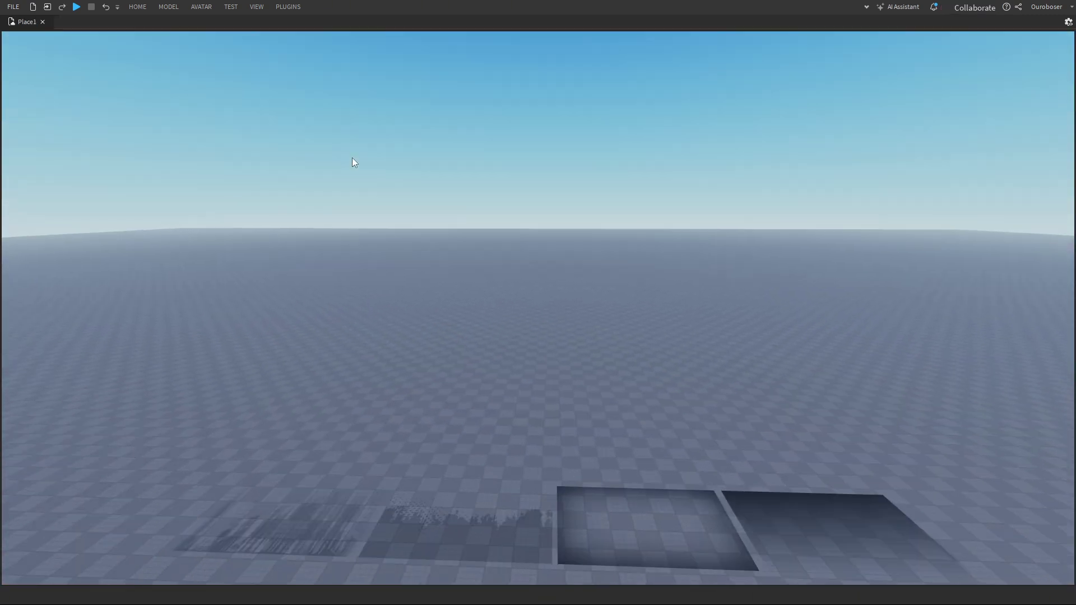
- Examine the four sample decals on the Place1 baseplate, moving in close to the dark-edged square and the dark gradient
right_click_drag(352, 157, 352, 159)
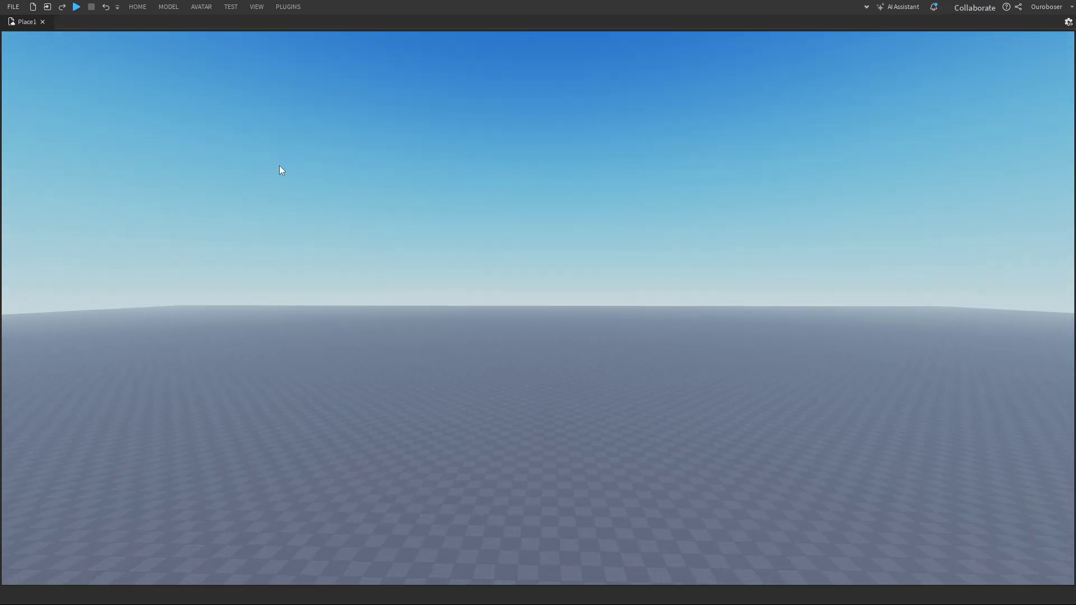
right_click_drag(280, 166, 286, 158)
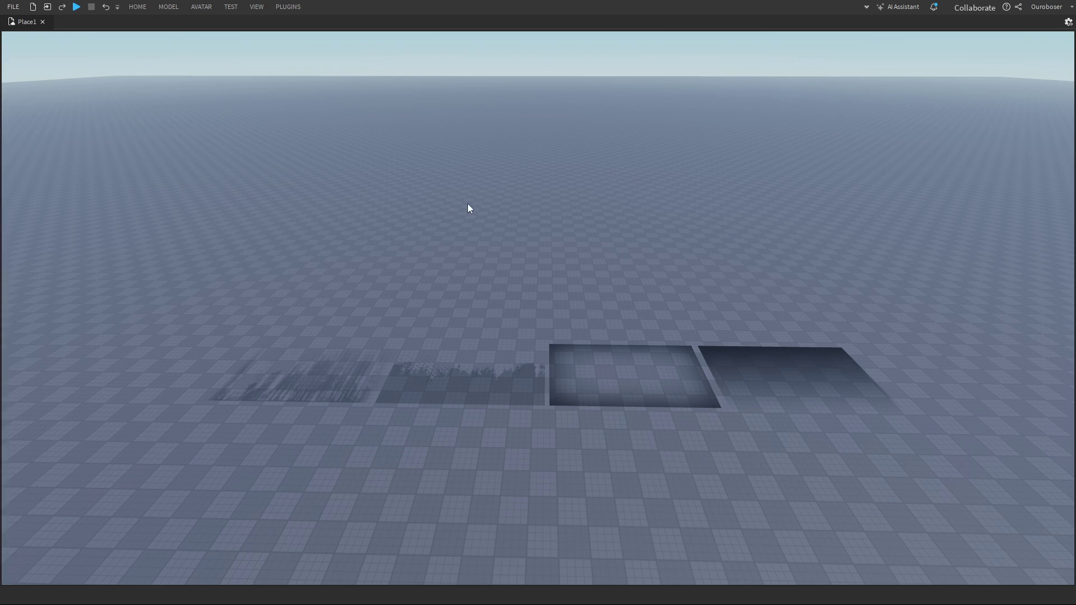
right_click_drag(467, 203, 461, 177)
key("w")
middle_click_drag(461, 178, 317, 1)
key("w")
right_click_drag(332, 110, 317, 102)
key("a")
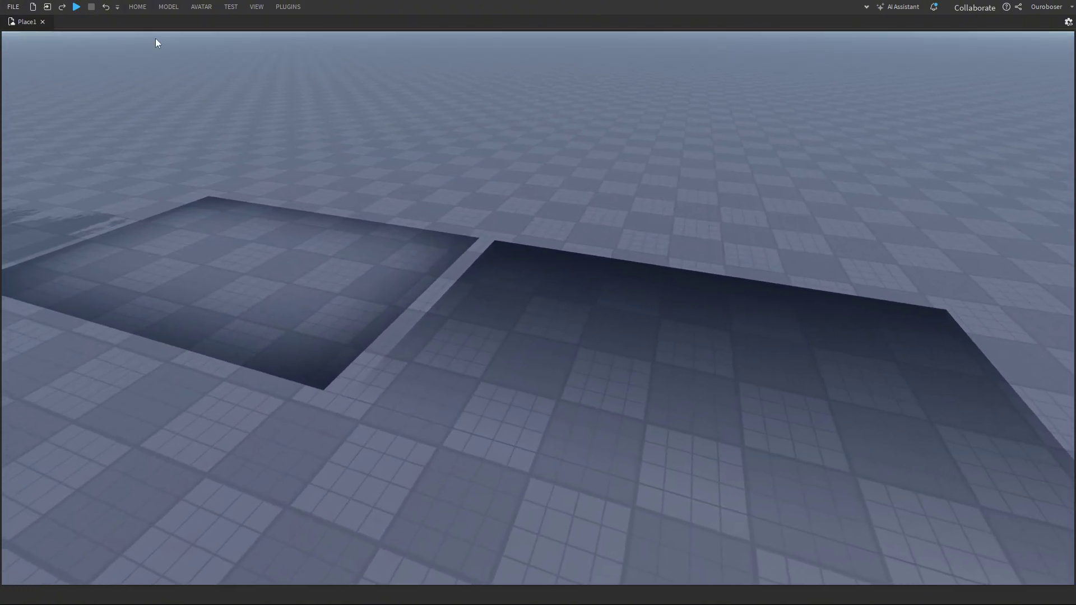
scroll(164, 55, "up", 2)
key("a")
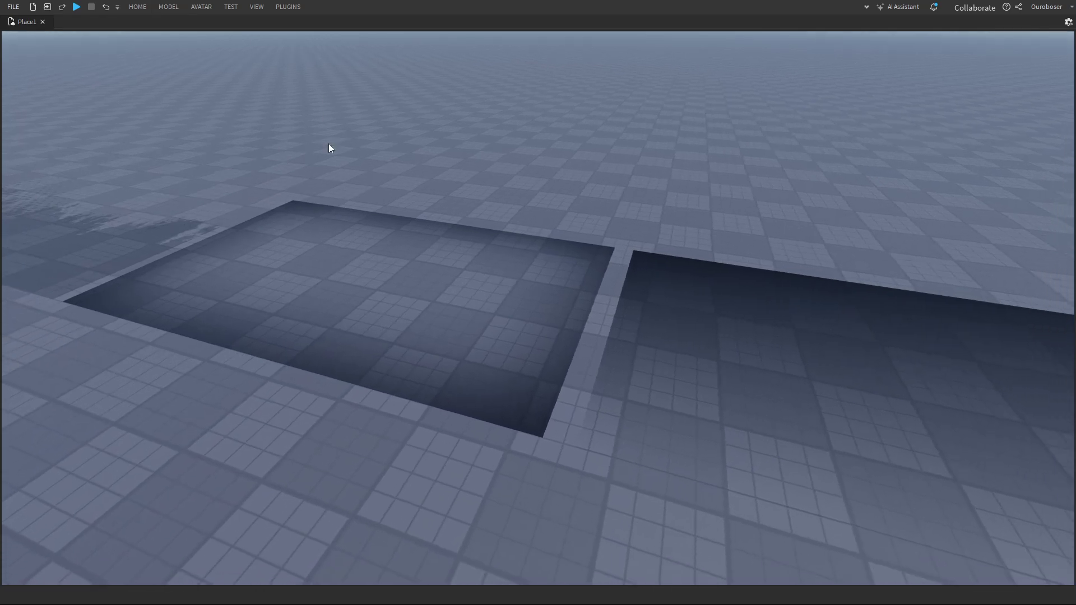